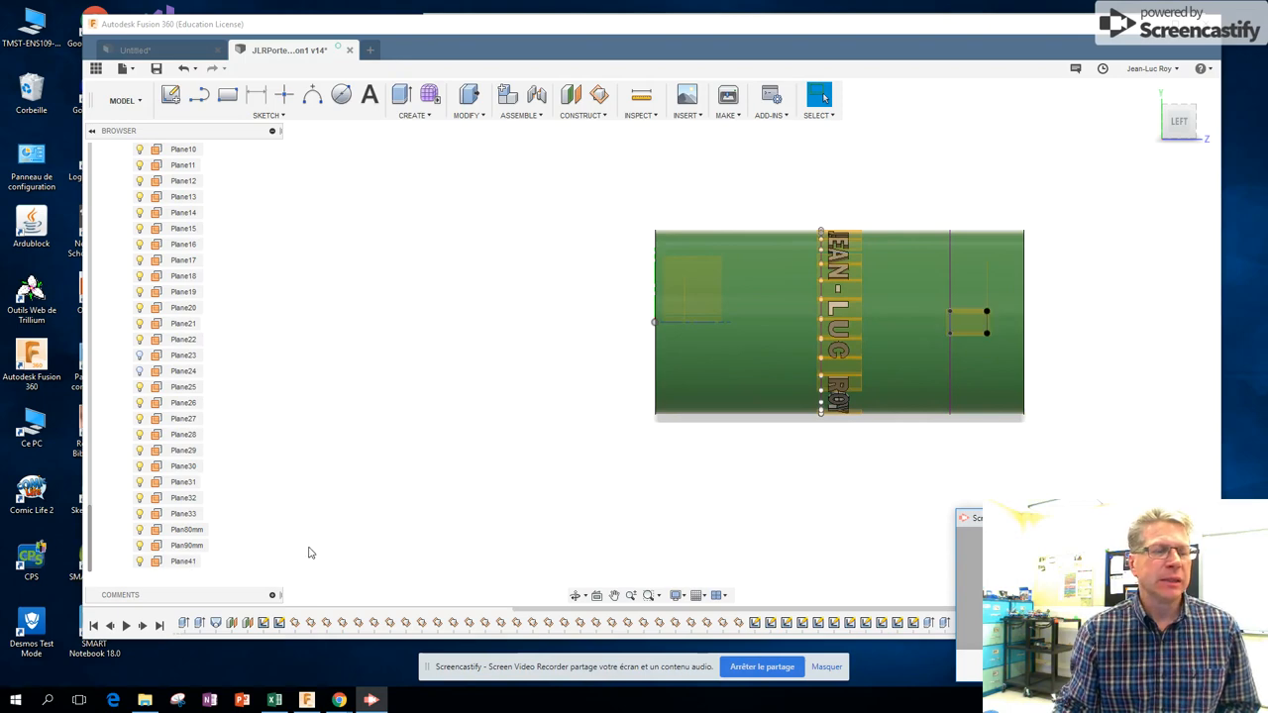
Step: Sketch a five-sided edge polygon on Plane41, using the short vertical side of the existing rectangle as its base edge
left_click(278, 116)
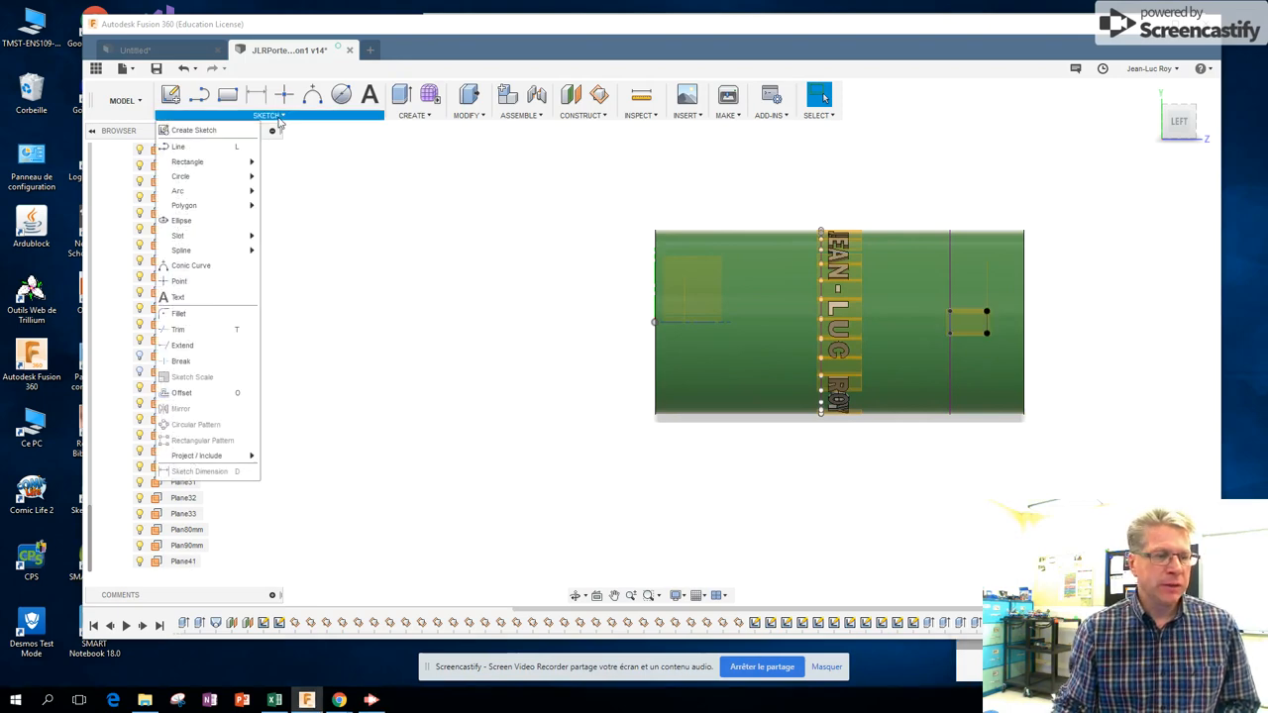
mouse_move(220, 208)
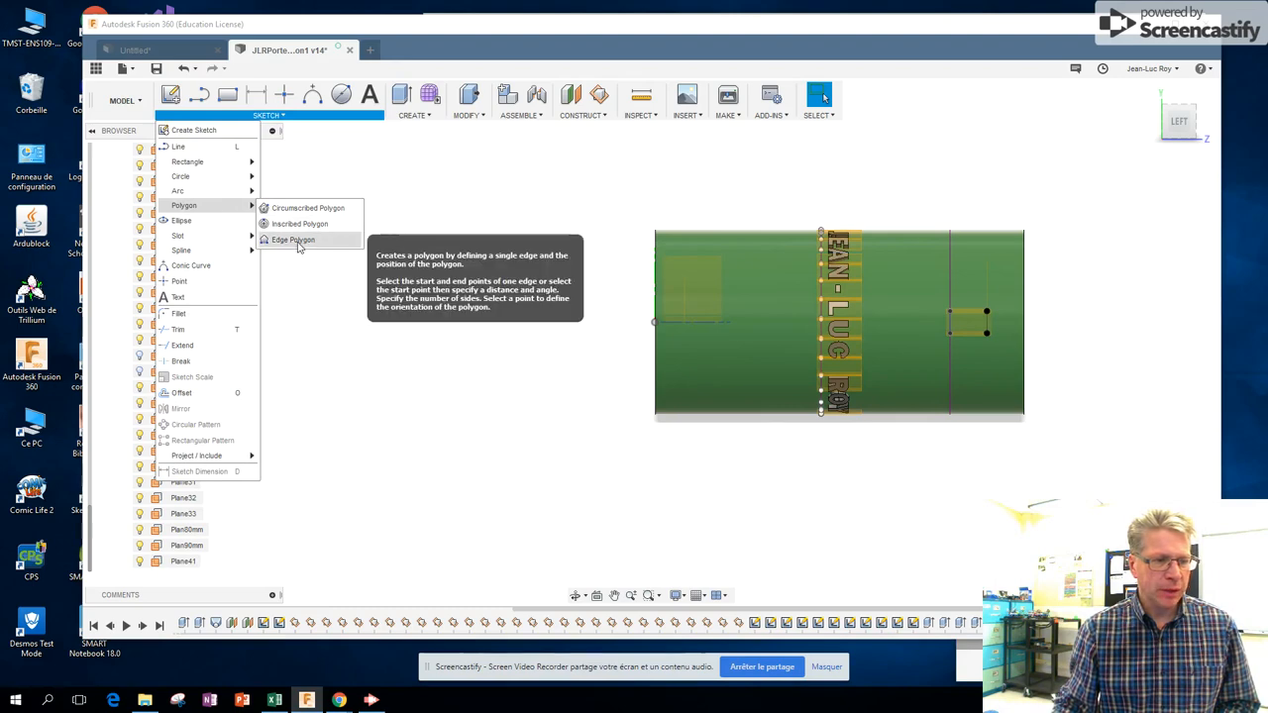
left_click(297, 242)
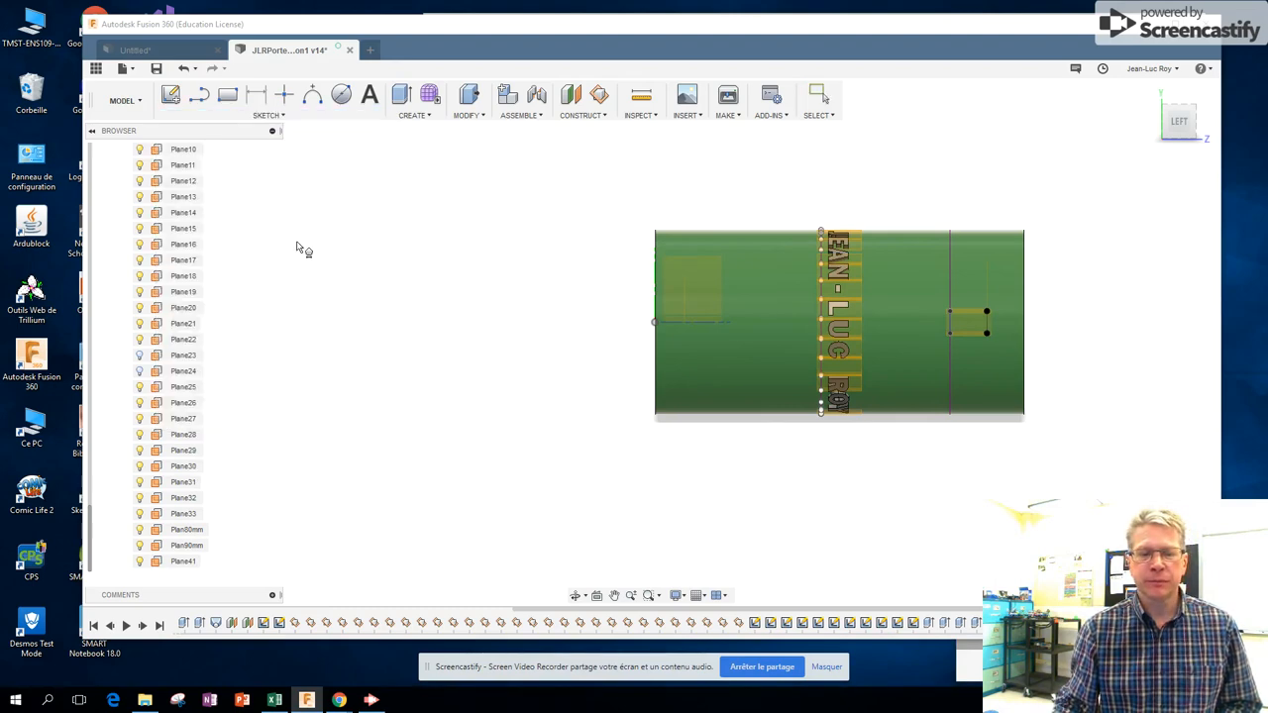
left_click(182, 562)
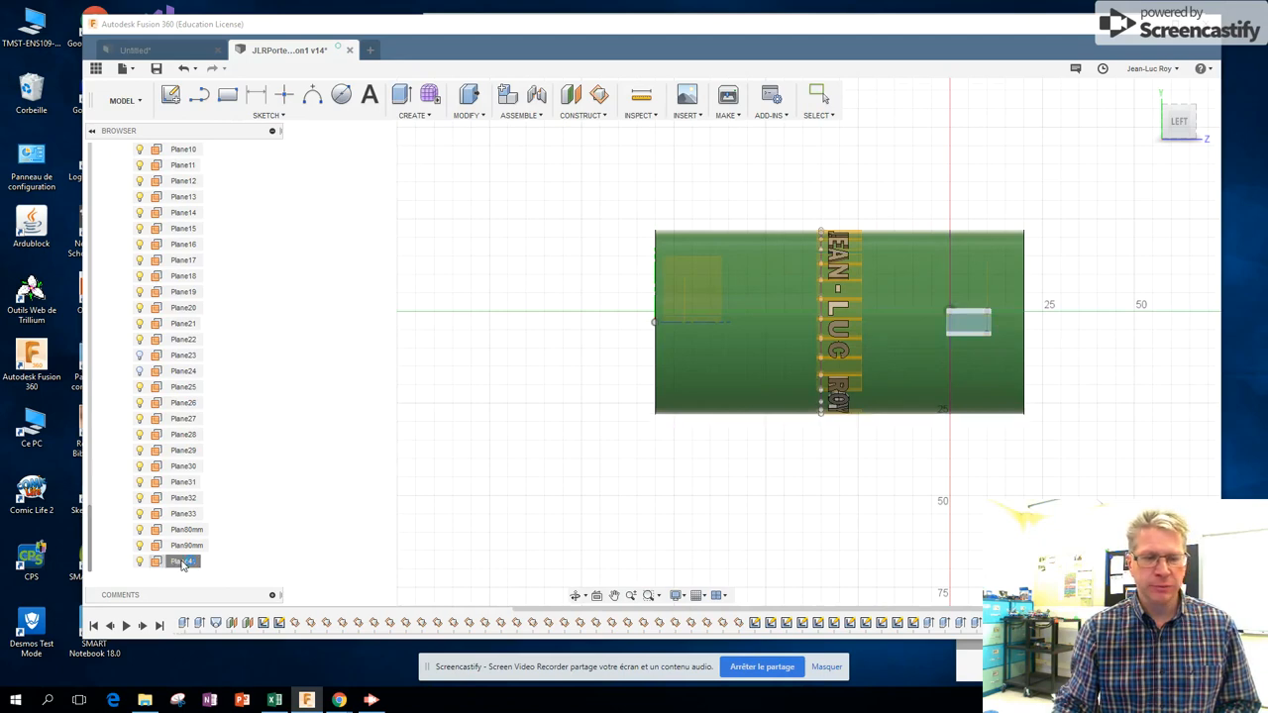
scroll(965, 337, "up", 3)
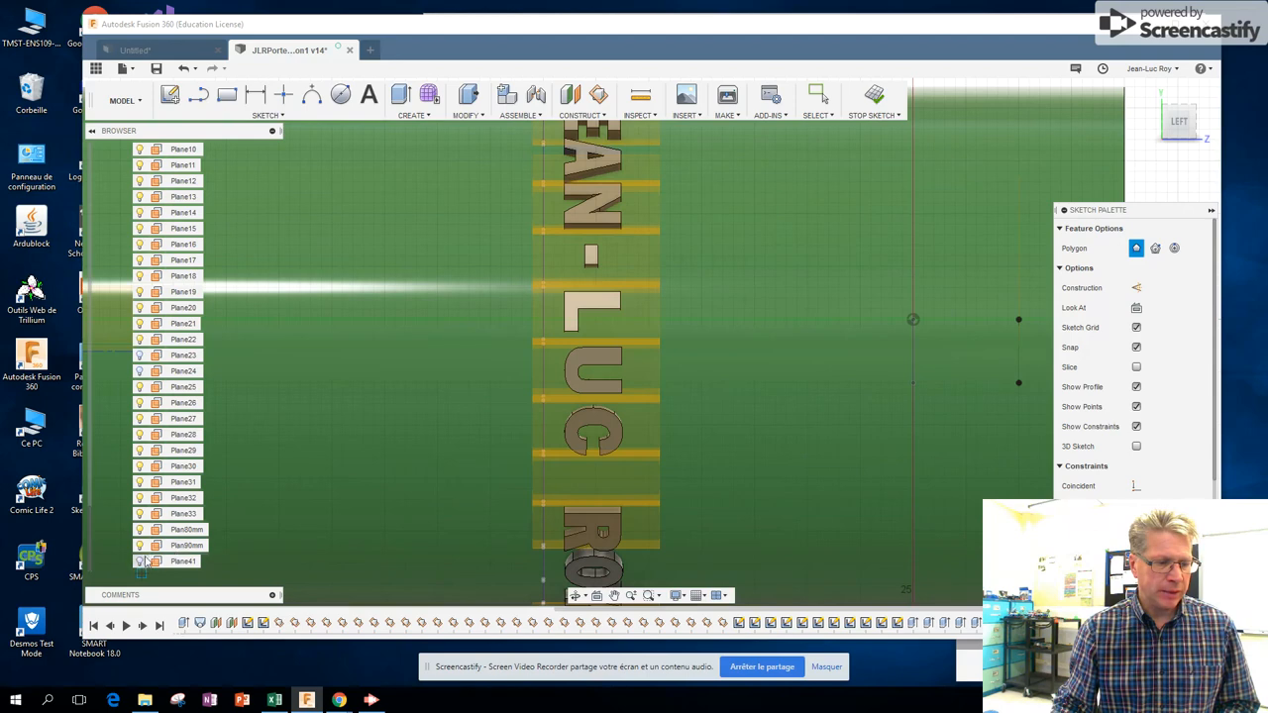
scroll(920, 302, "up", 5)
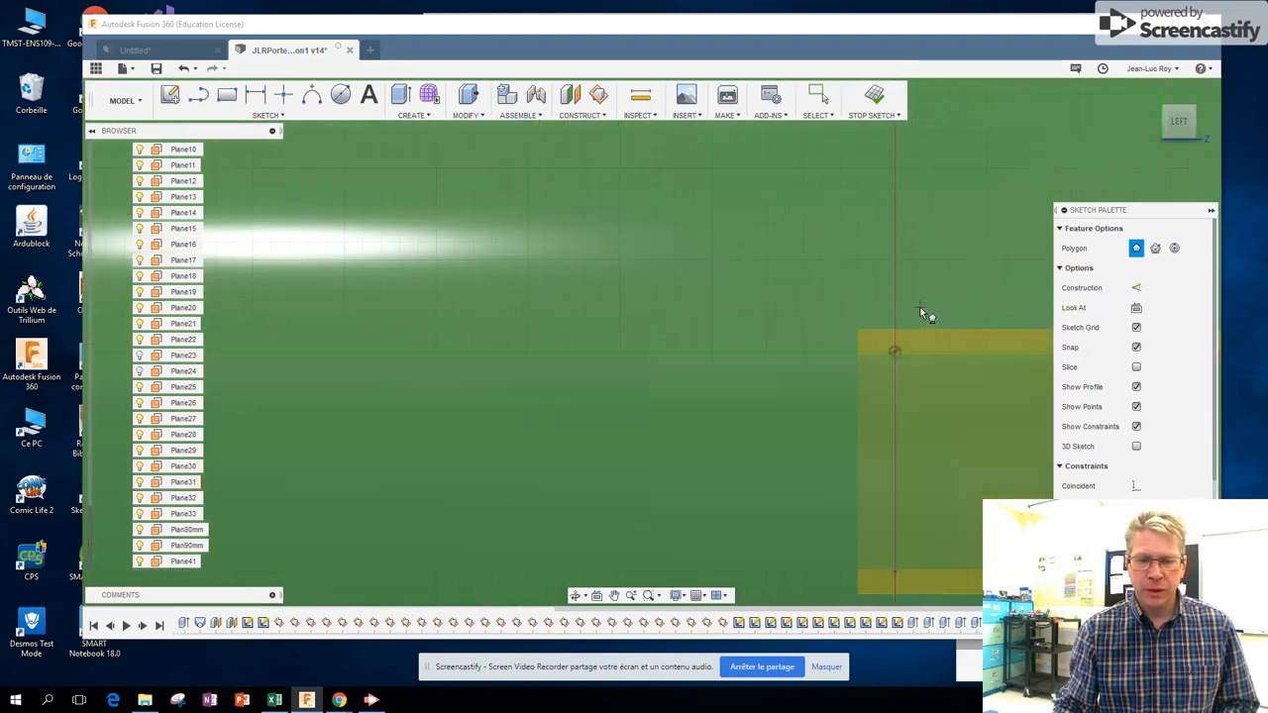
left_click(1211, 211)
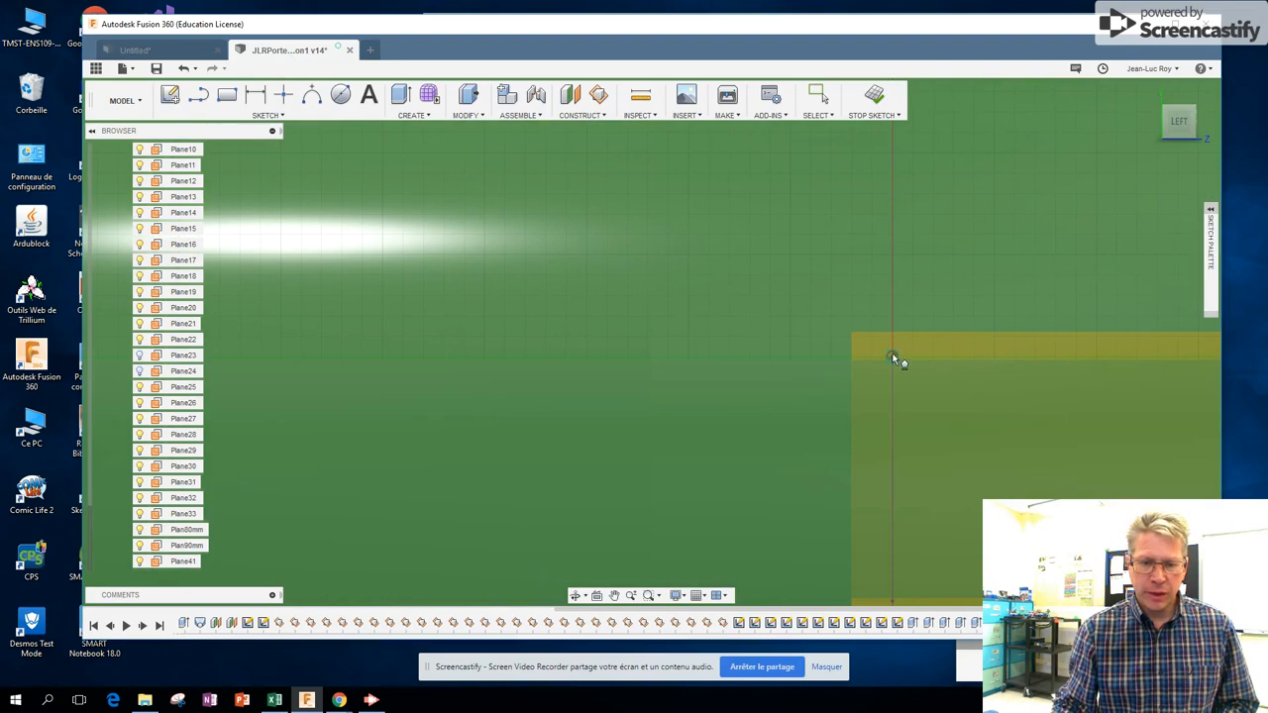
scroll(893, 359, "down", 3)
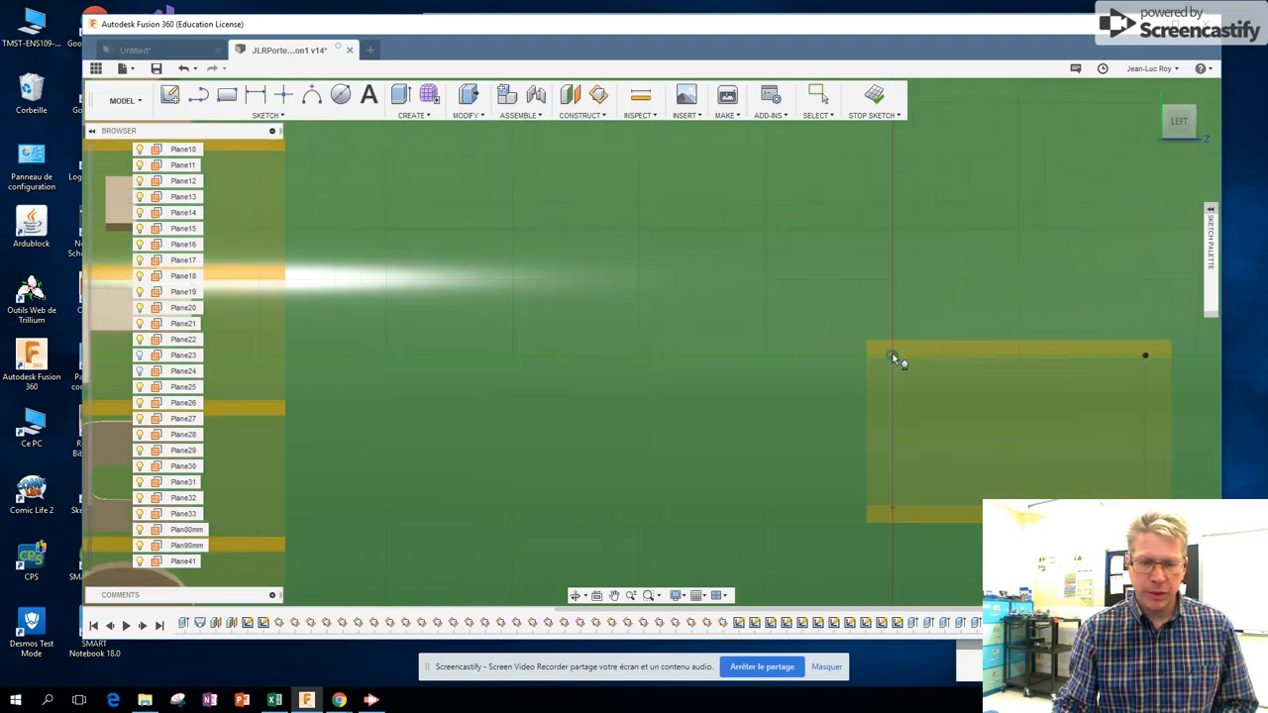
left_click(892, 357)
left_click(893, 506)
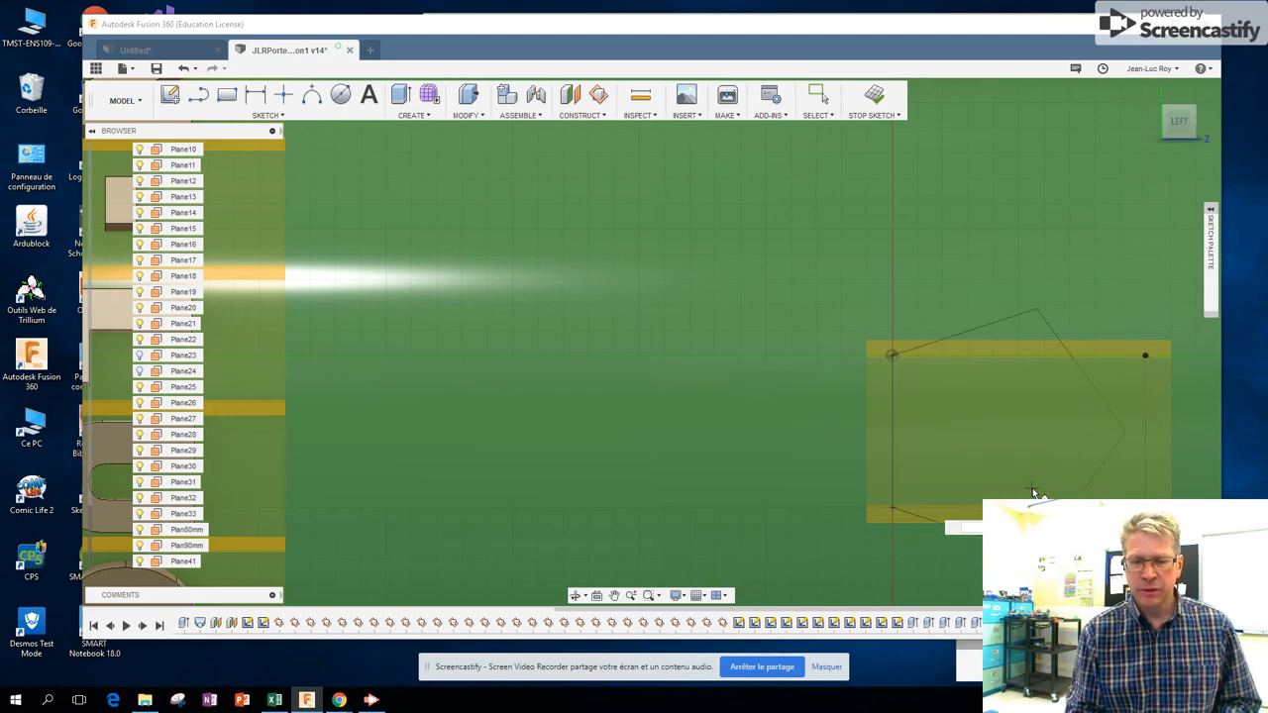
left_click(1033, 493)
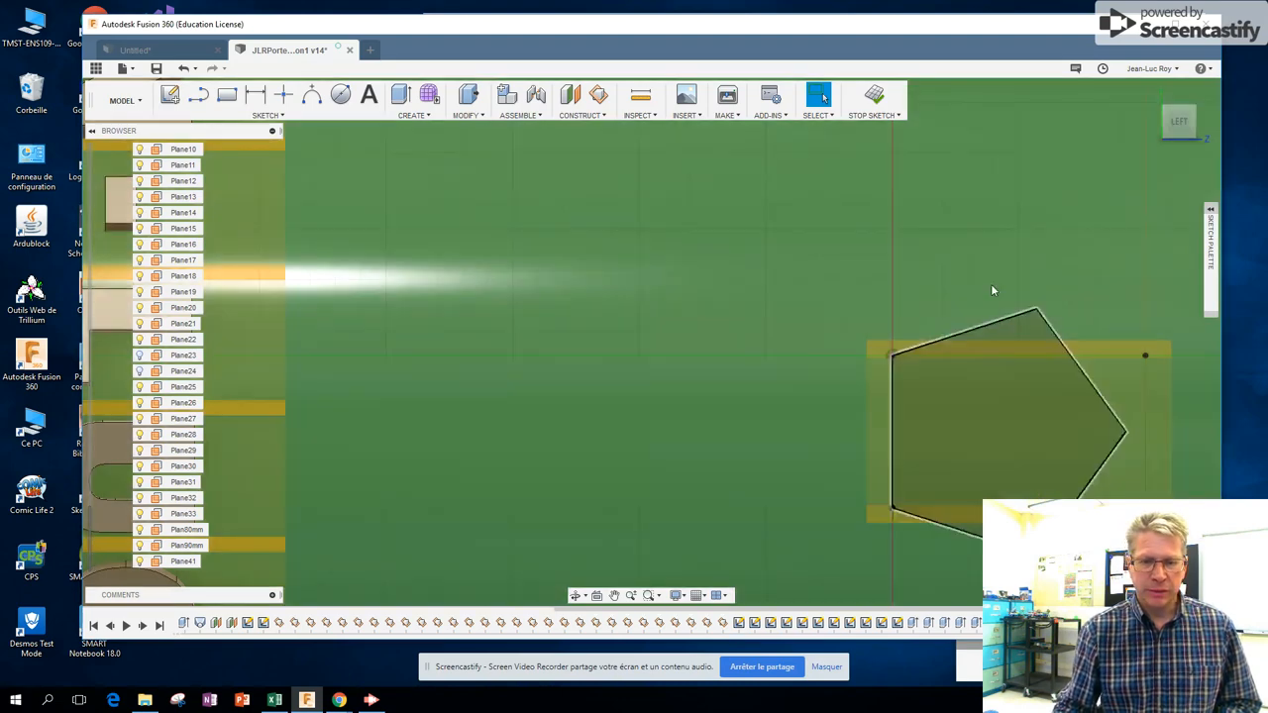
Step: Draw two diagonal lines across the pentagon, from the base edge's upper end to the opposite tip and from the top vertex to its lower end
mouse_move(950, 280)
middle_mouse_down()
mouse_move(638, 240)
mouse_move(628, 227)
middle_mouse_up()
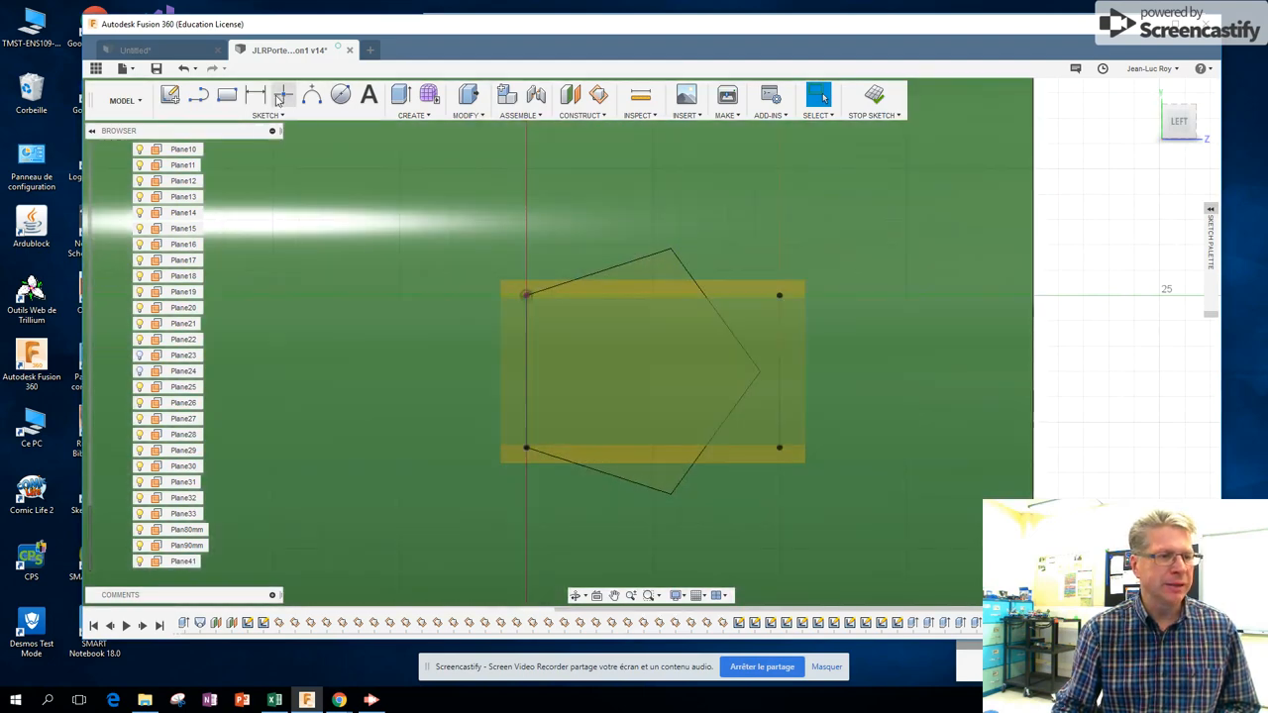
left_click(198, 94)
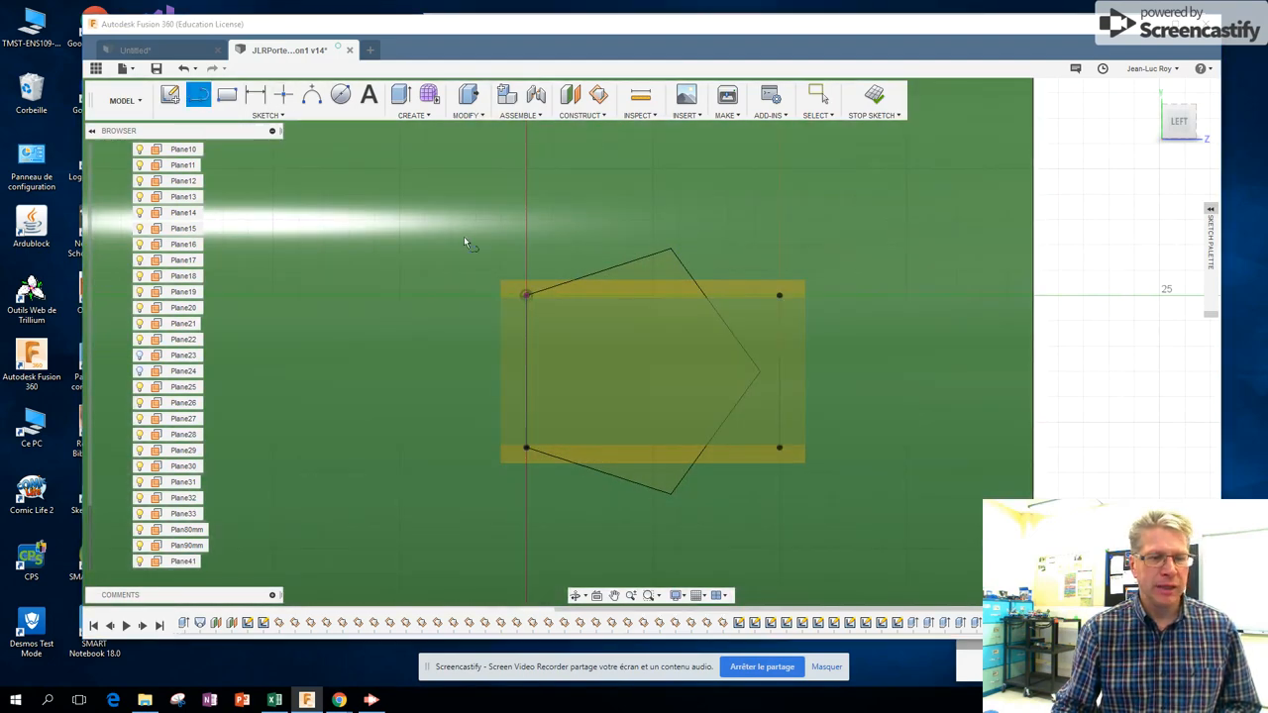
left_click(527, 295)
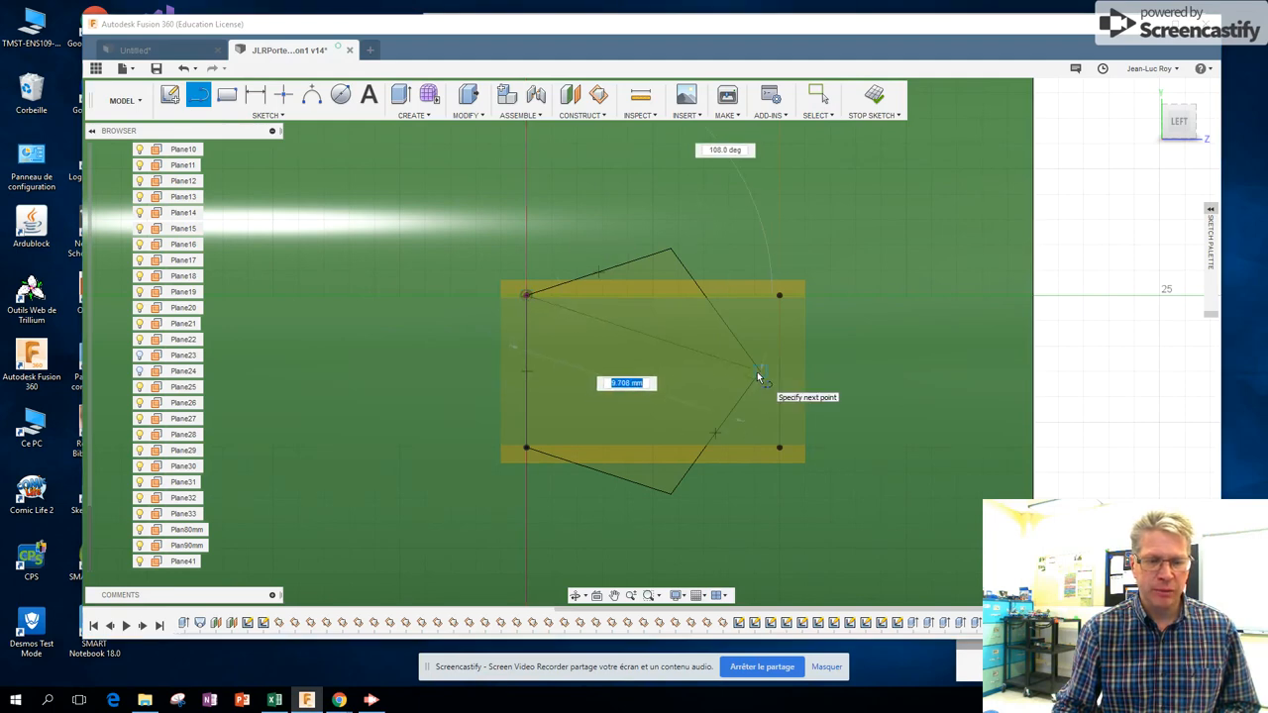
left_click(760, 378)
key("Escape")
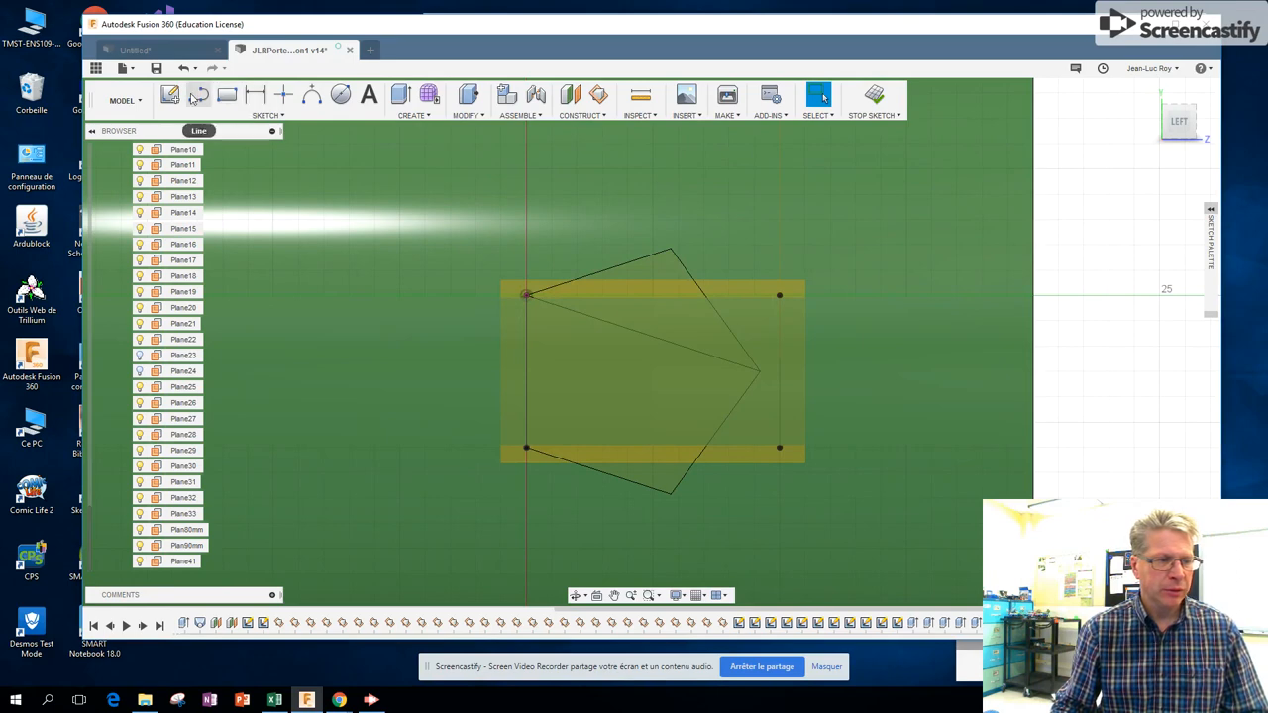
left_click(198, 96)
left_click(674, 254)
left_click(525, 448)
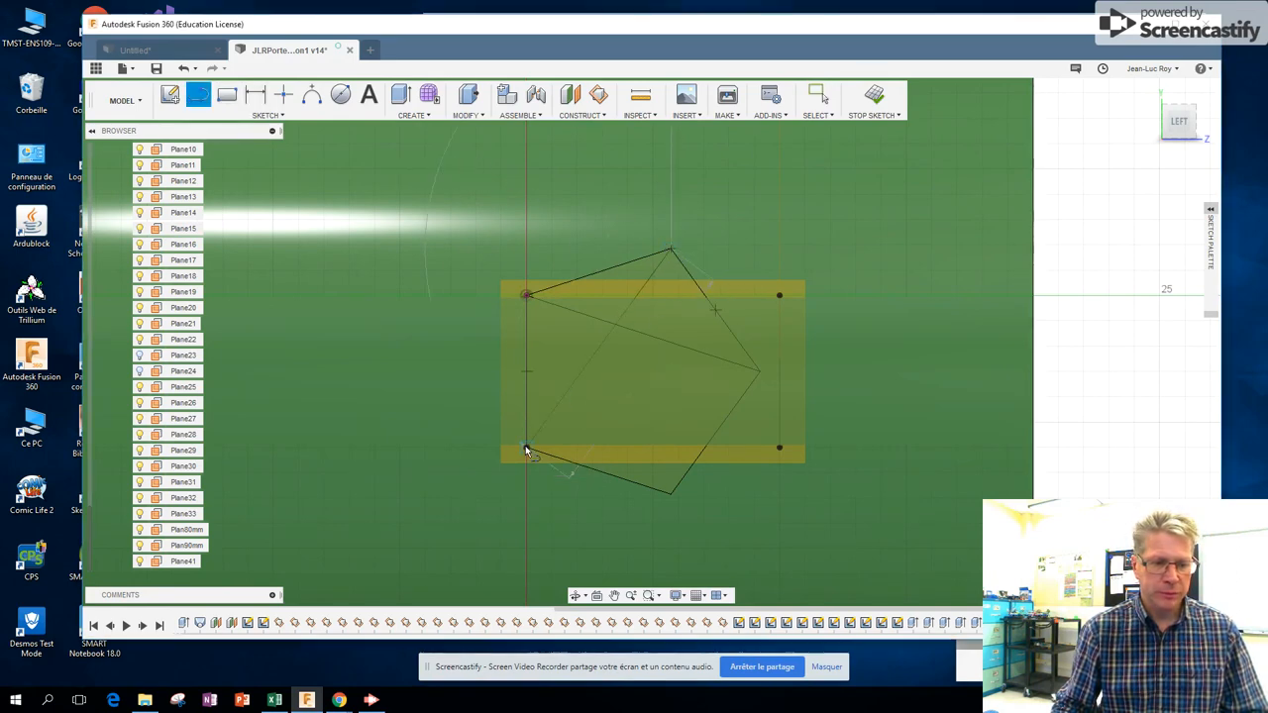
key("Escape")
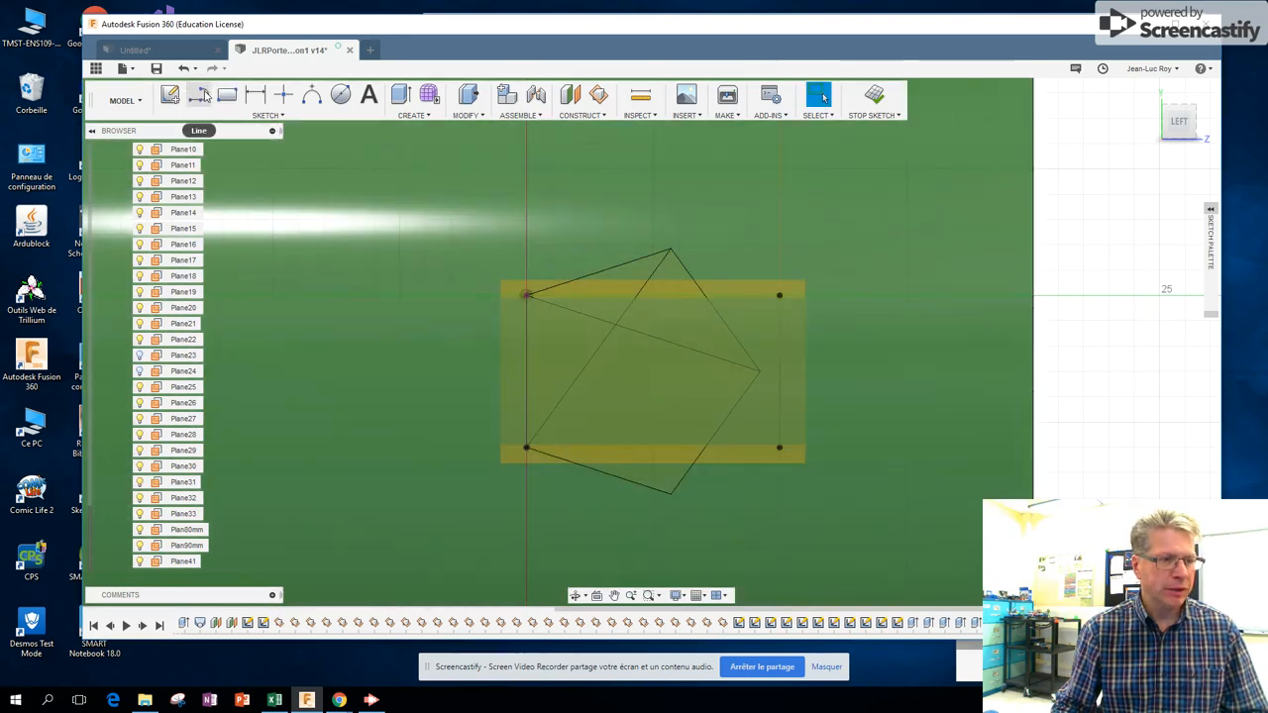
Step: Draw the remaining three diagonals between non-adjacent pentagon vertices to complete a five-pointed star
left_click(203, 94)
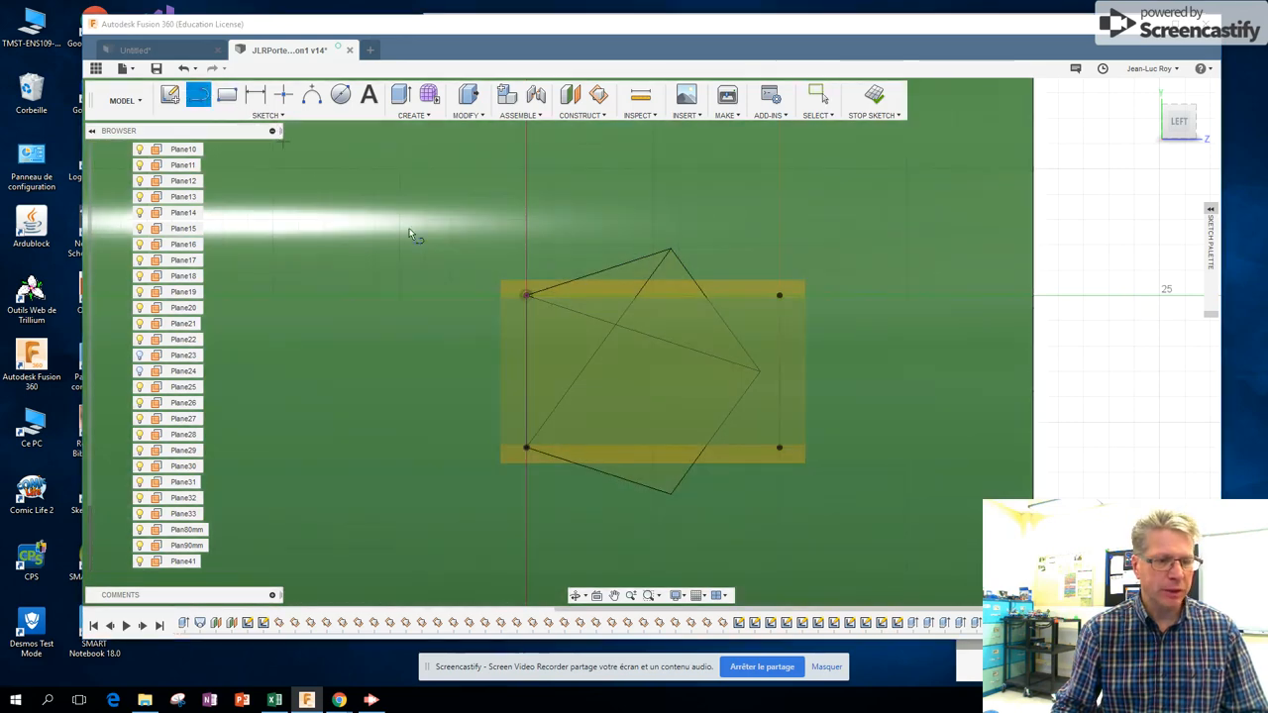
left_click(526, 449)
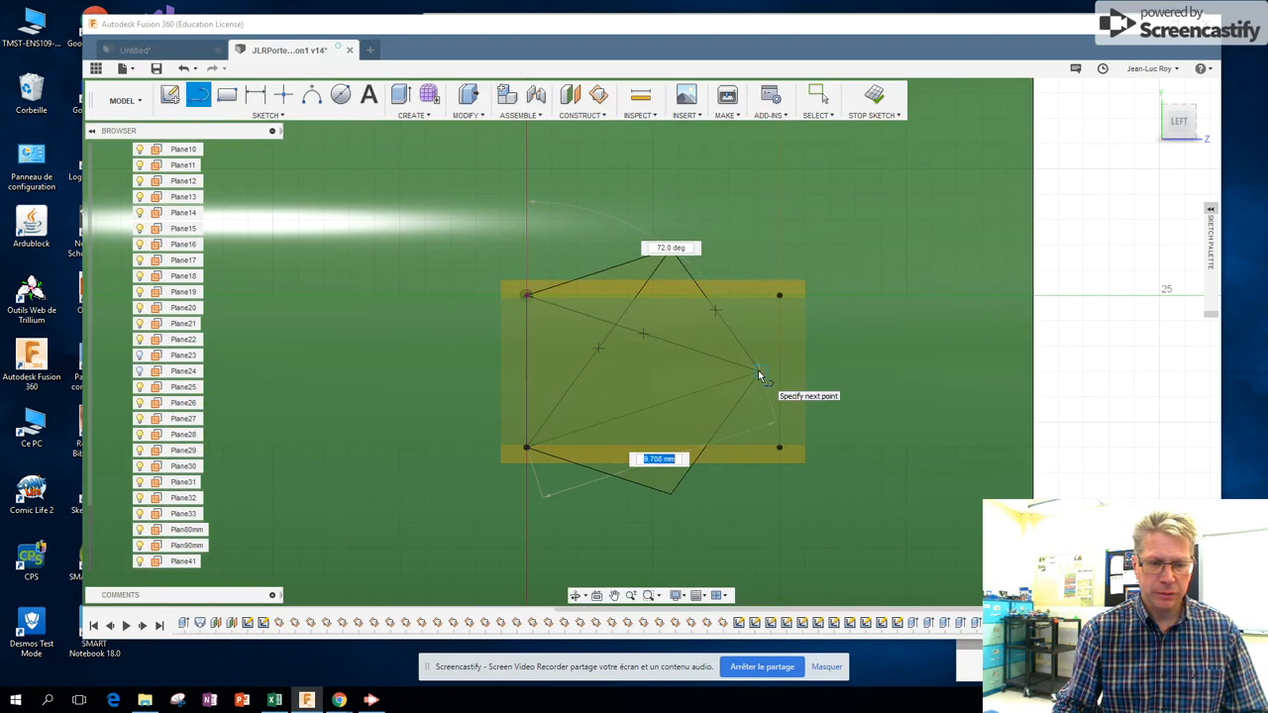
left_click(759, 373)
key("Escape")
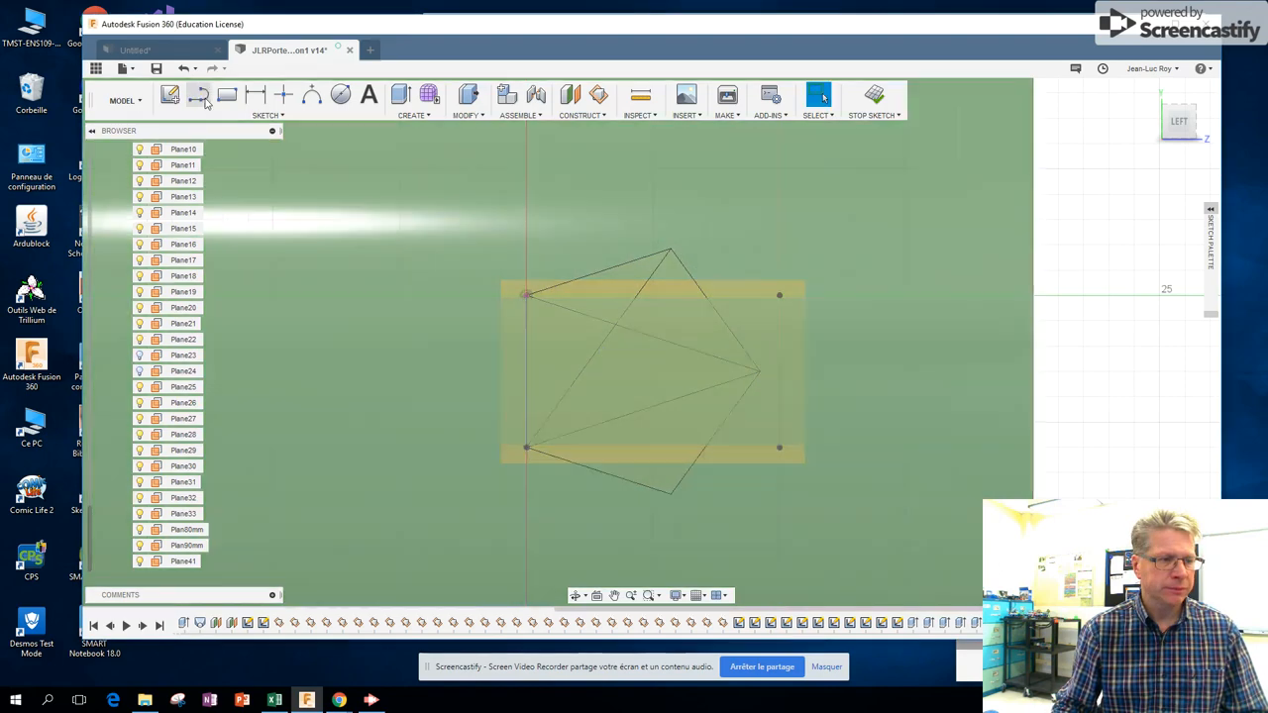
left_click(203, 98)
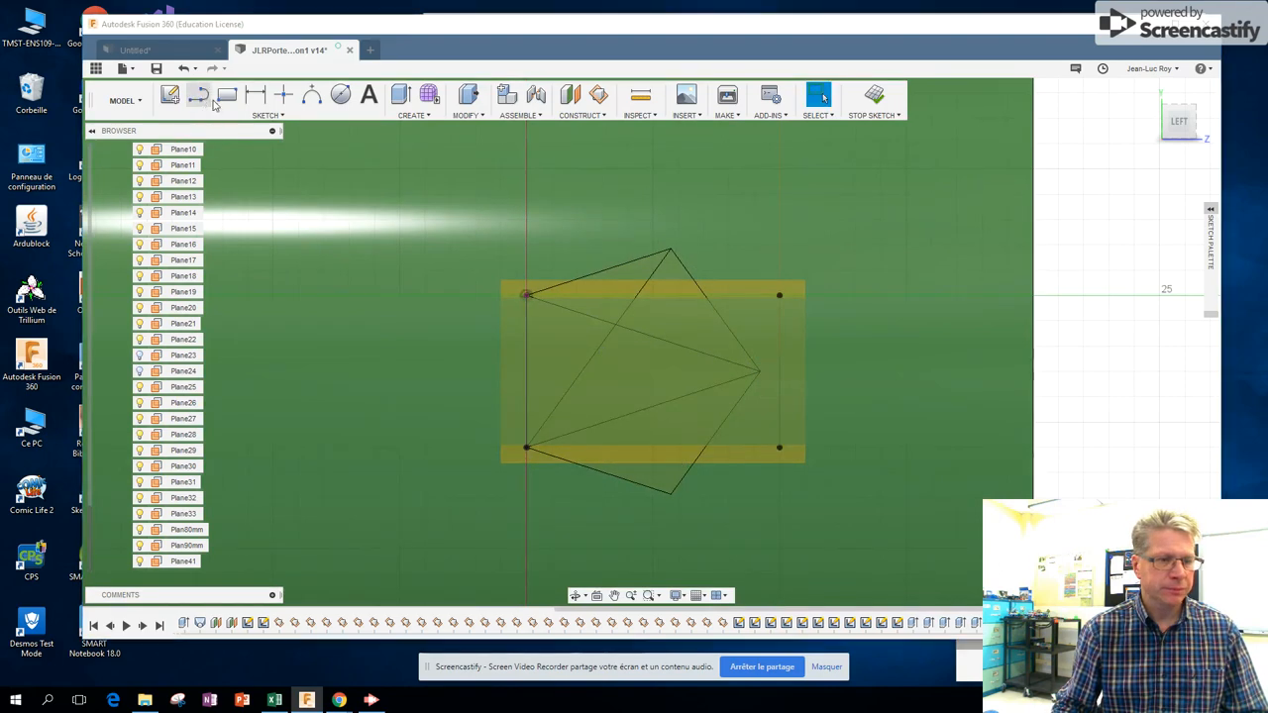
left_click(670, 254)
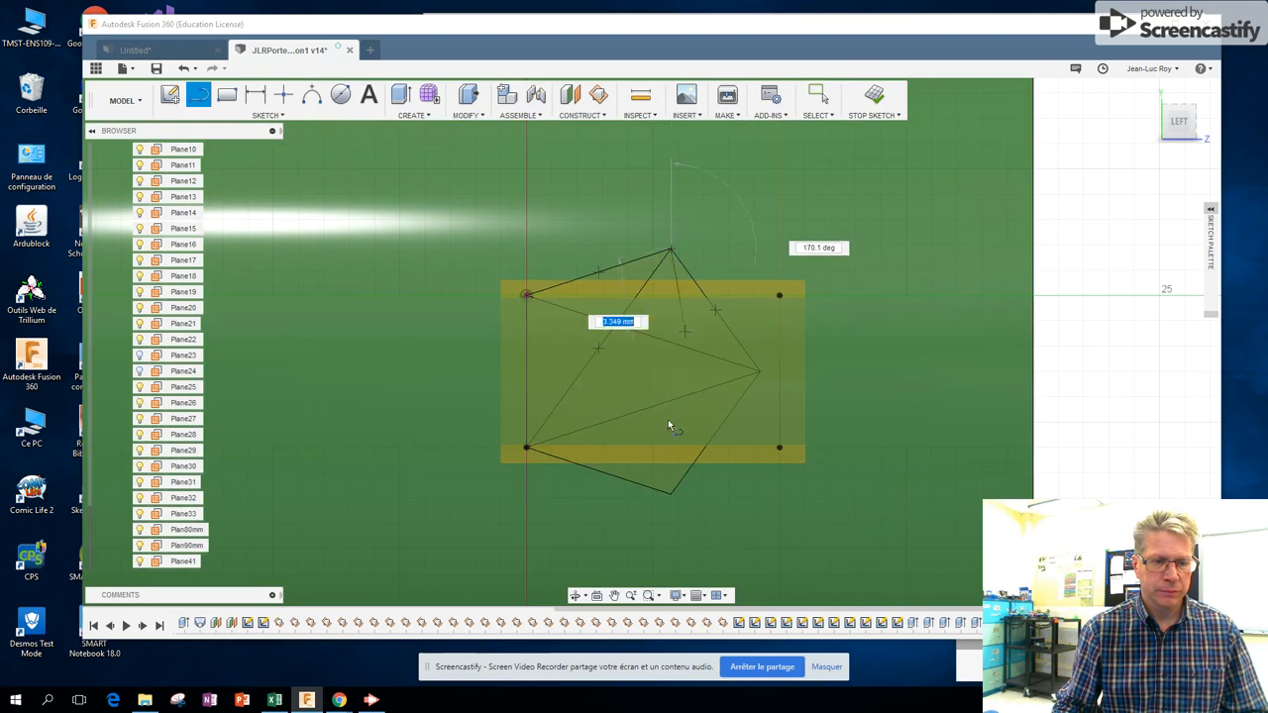
left_click(670, 496)
key("Escape")
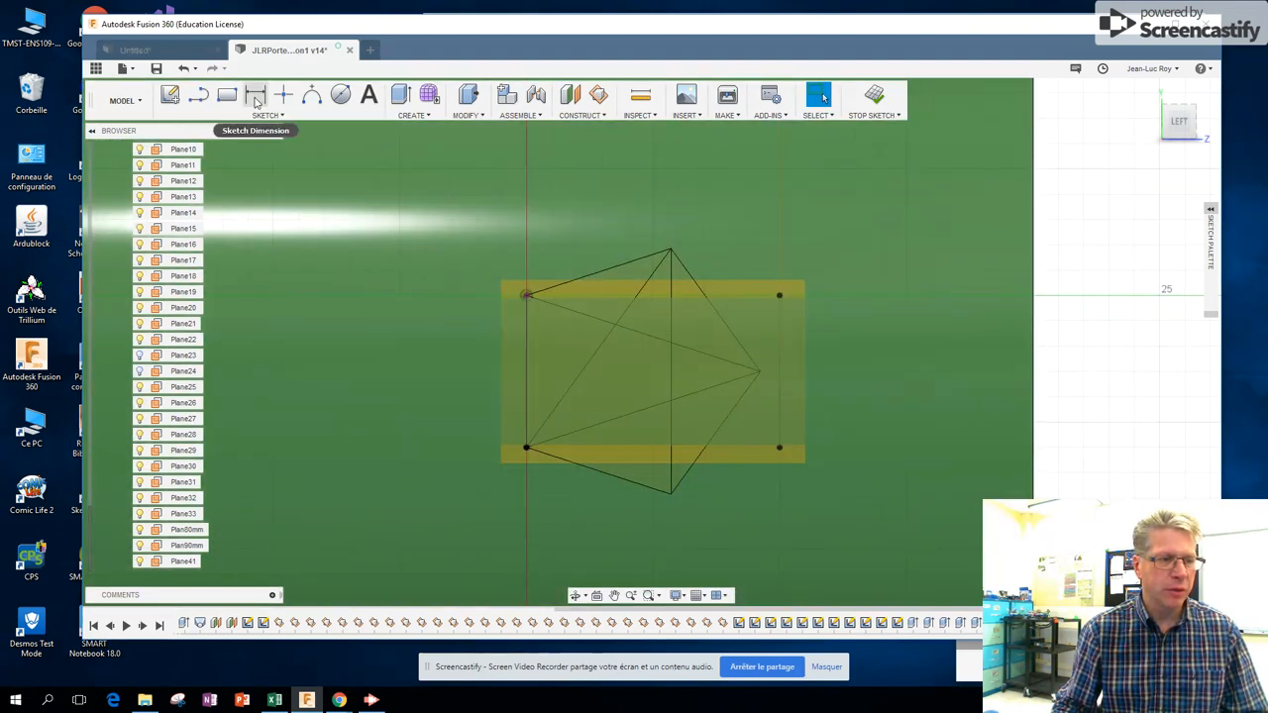
left_click(198, 94)
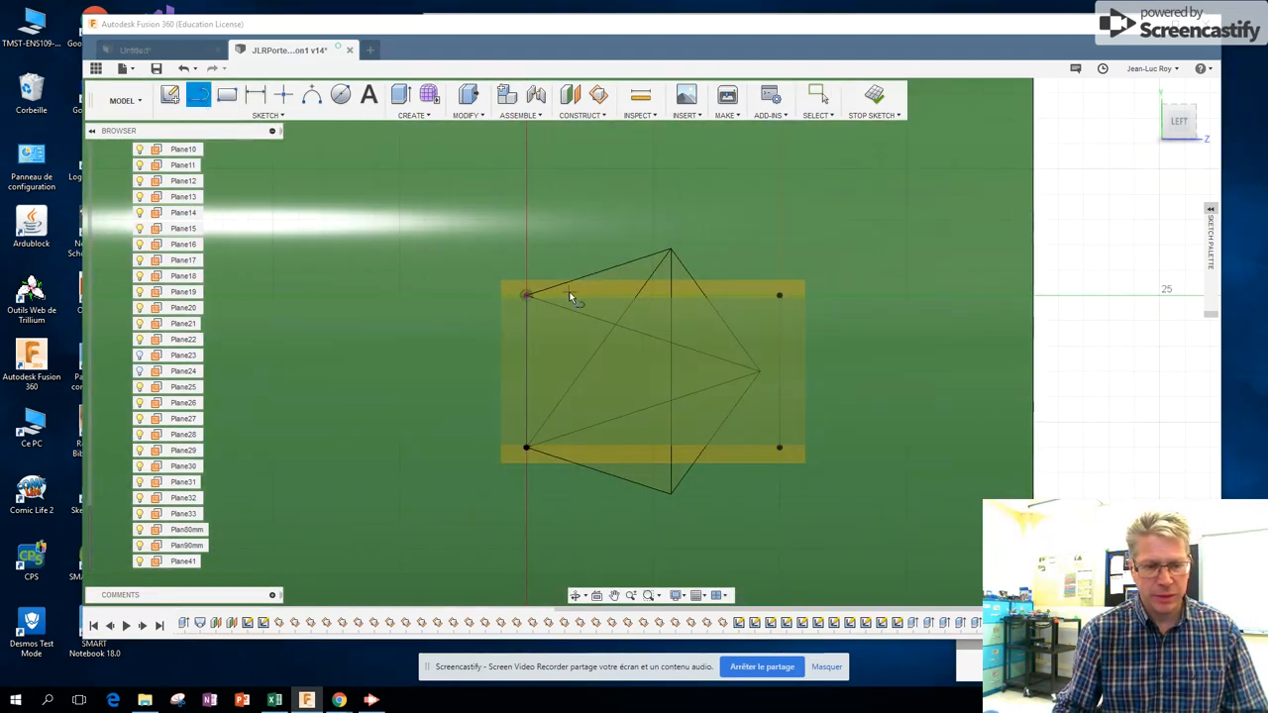
left_click(526, 294)
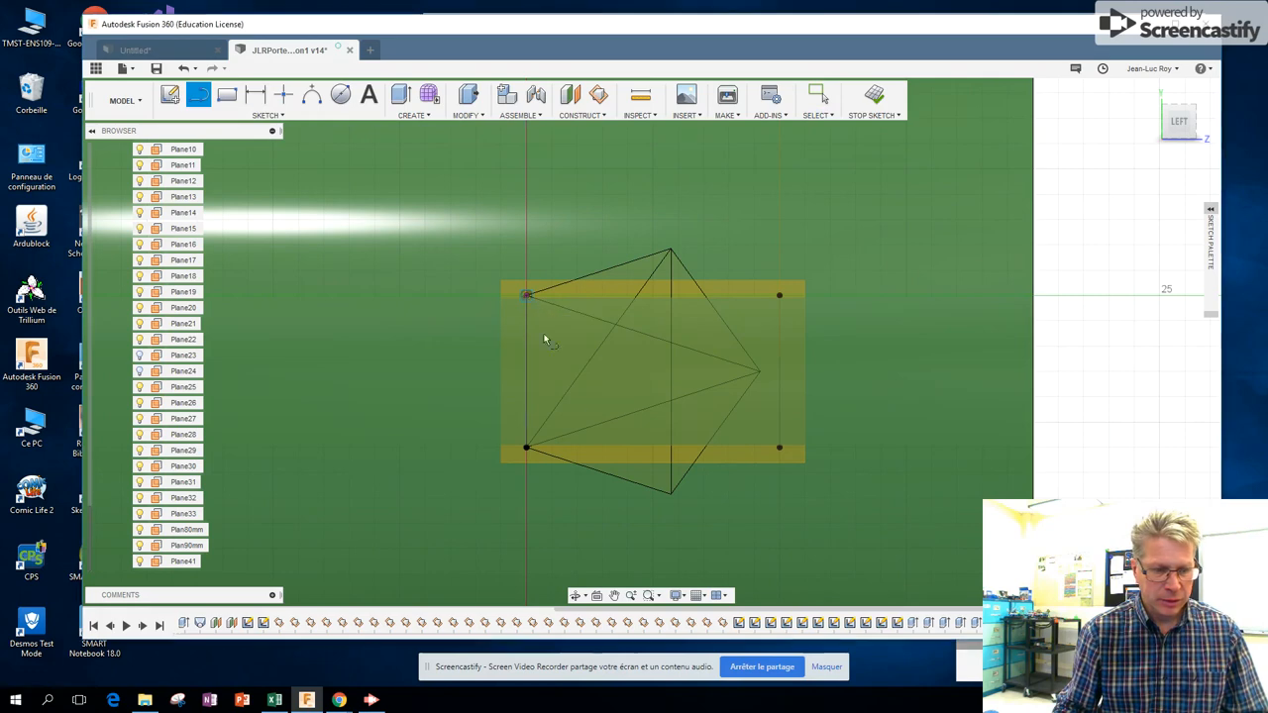
left_click(671, 493)
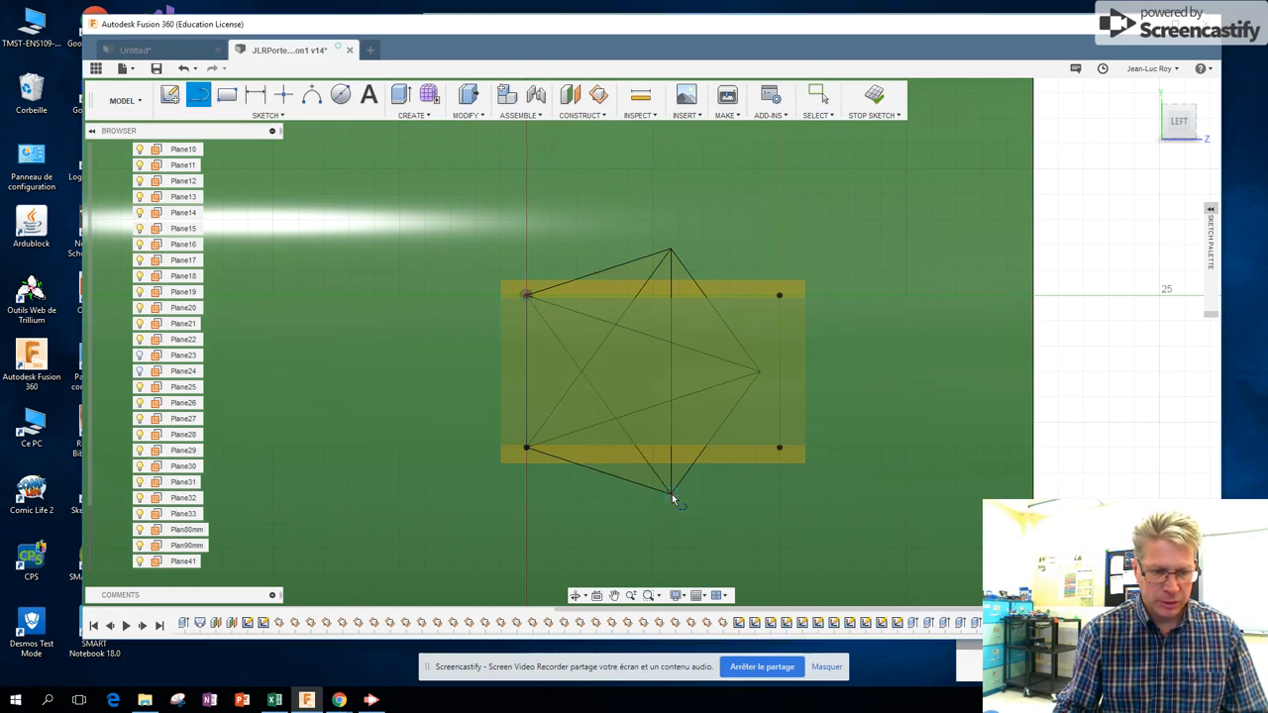
key("Escape")
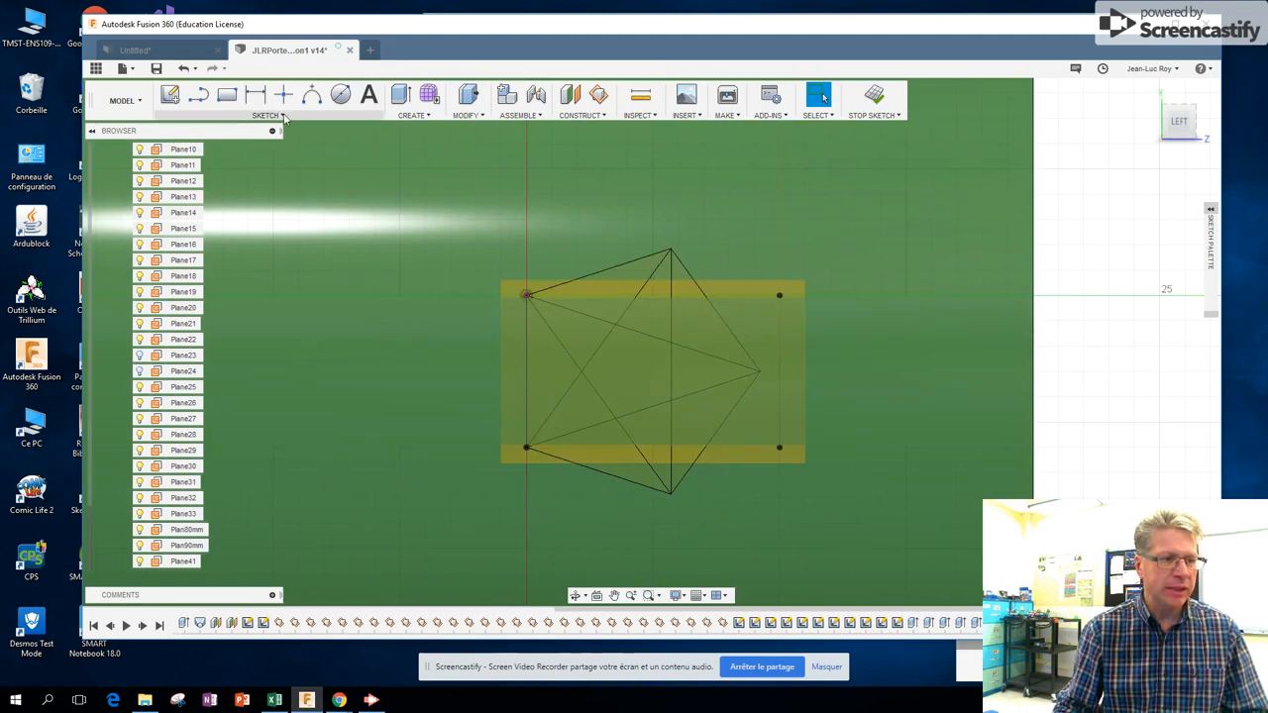
Step: Trim away the five outer sides of the pentagon around the star
left_click(273, 116)
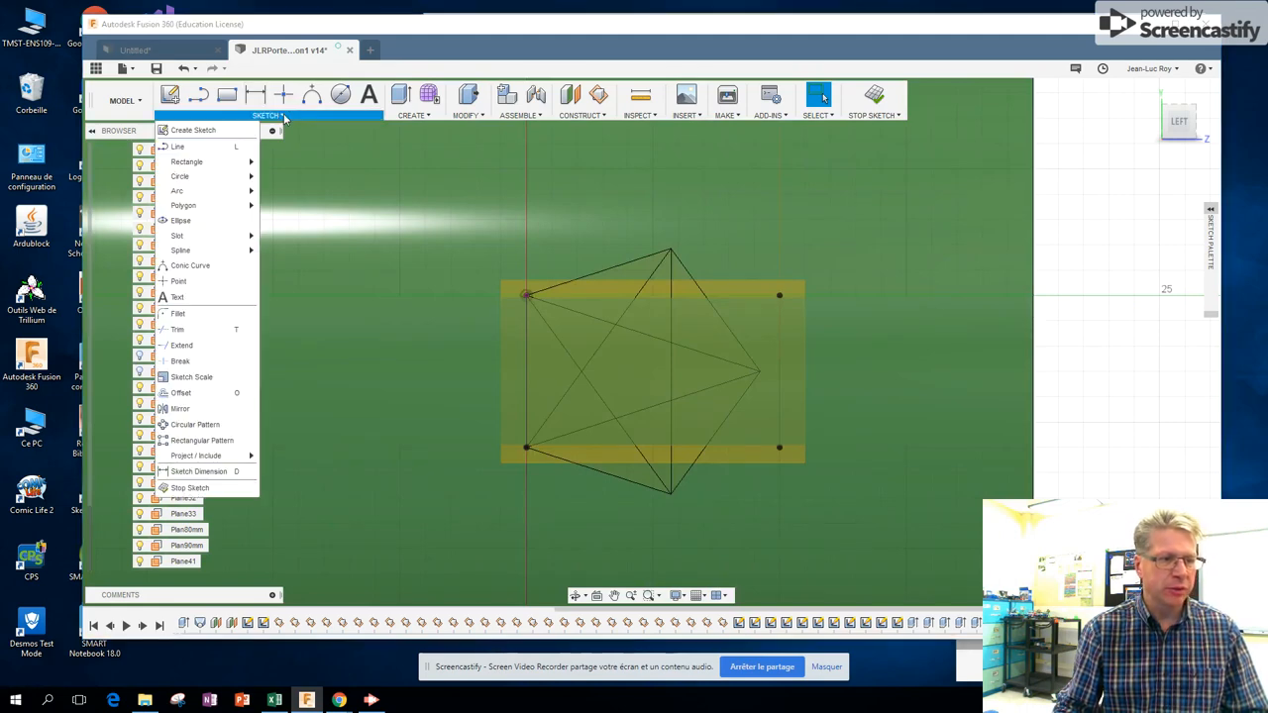
left_click(176, 333)
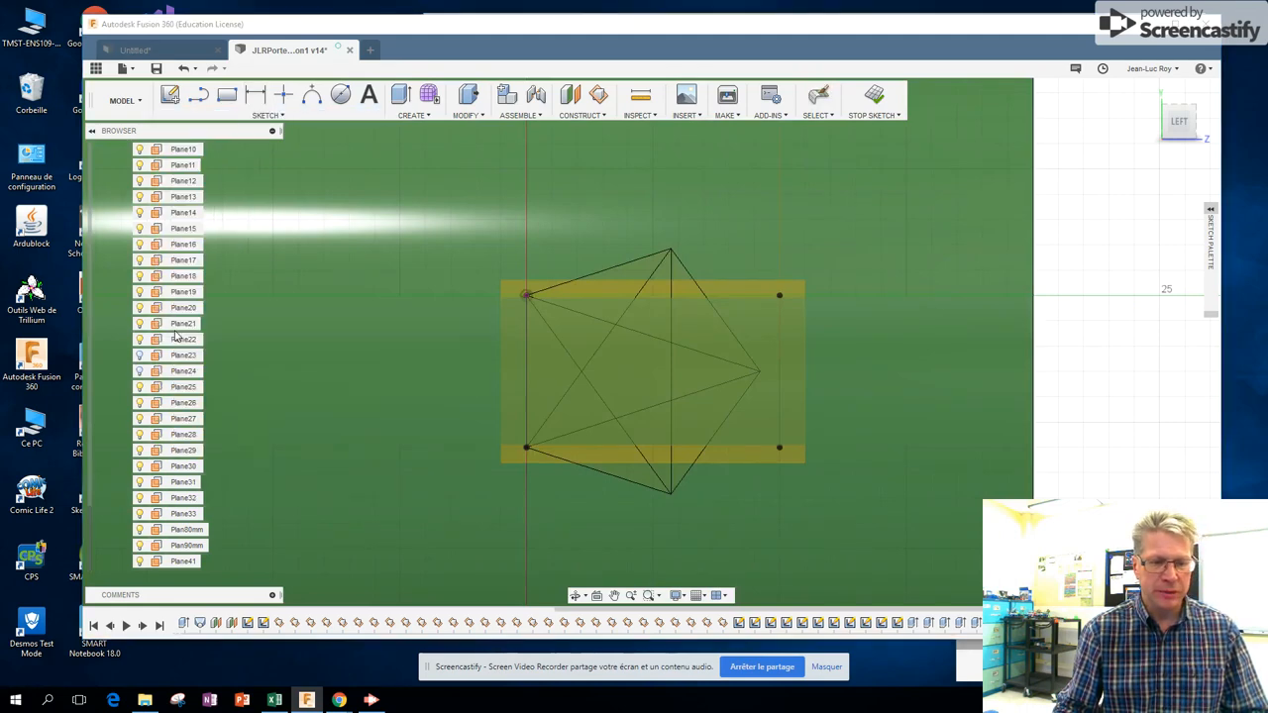
left_click(606, 268)
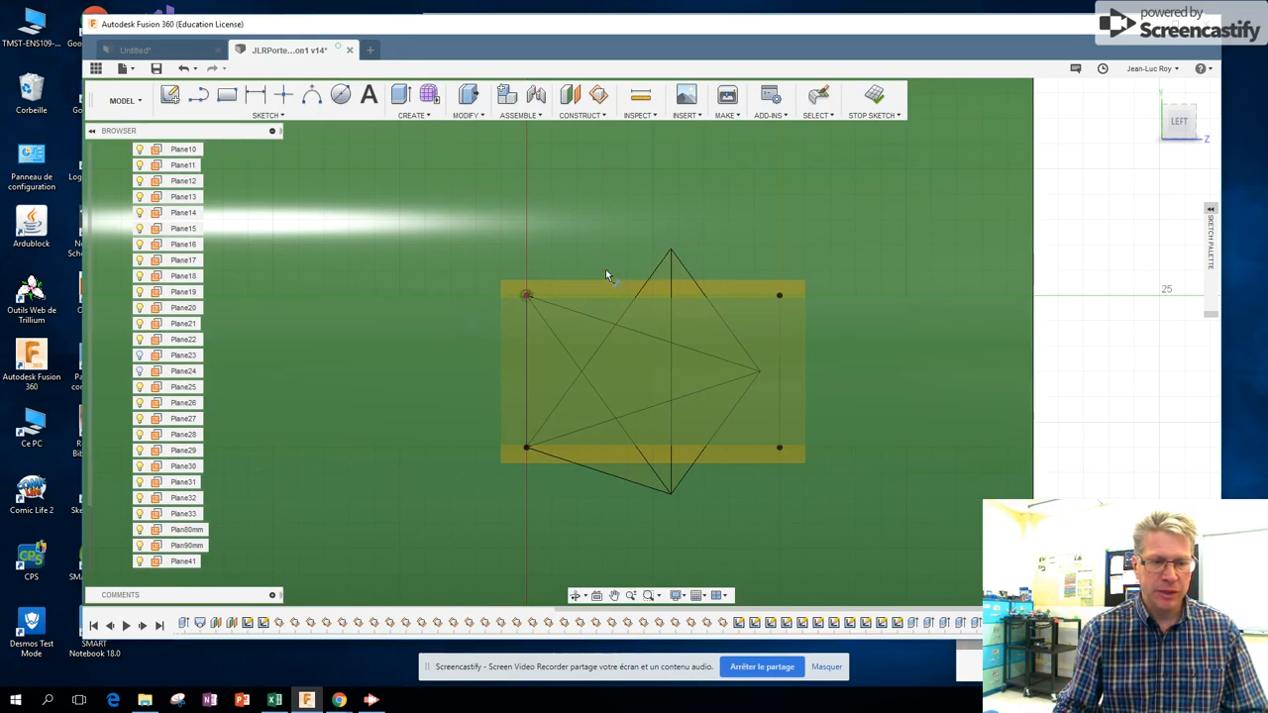
left_click(726, 326)
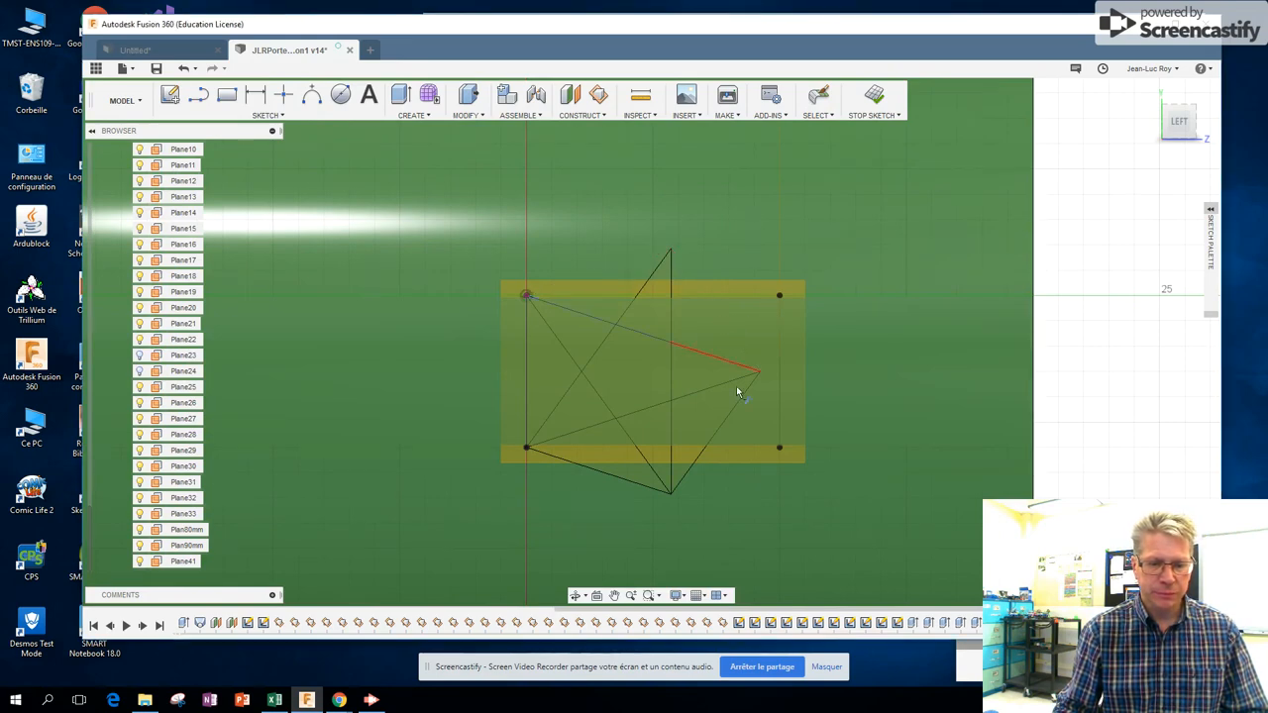
left_click(723, 423)
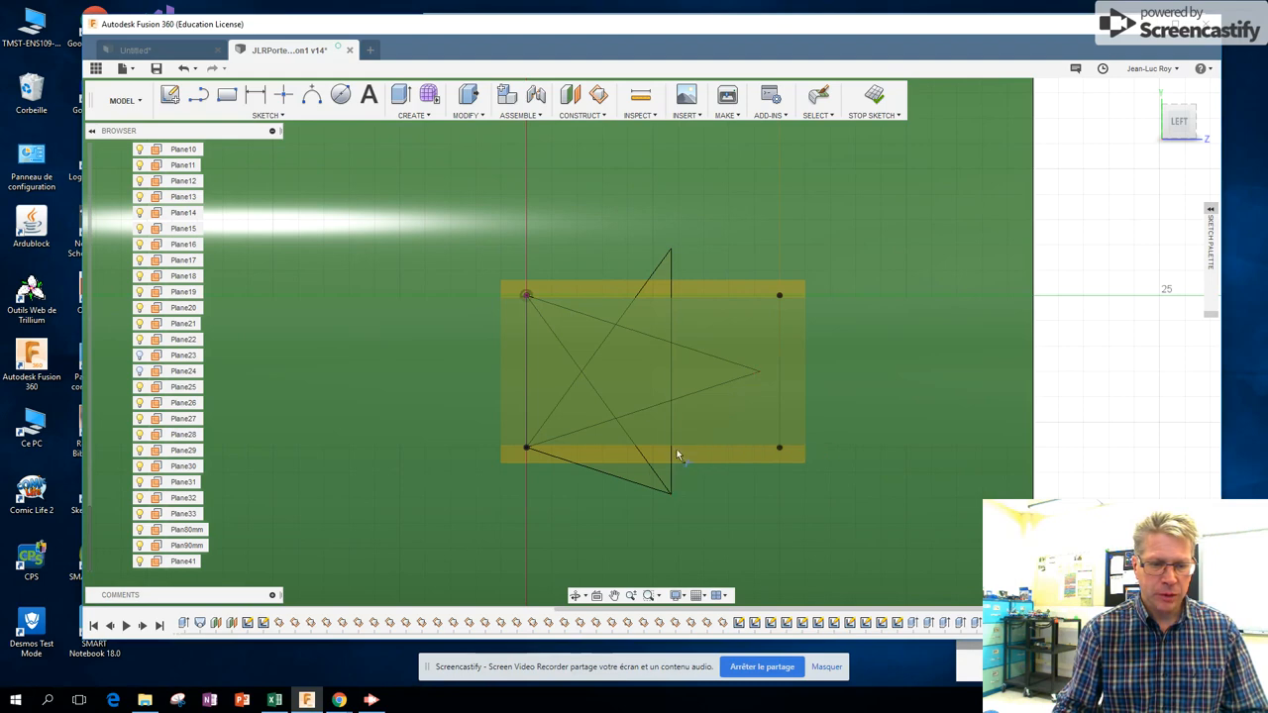
left_click(623, 478)
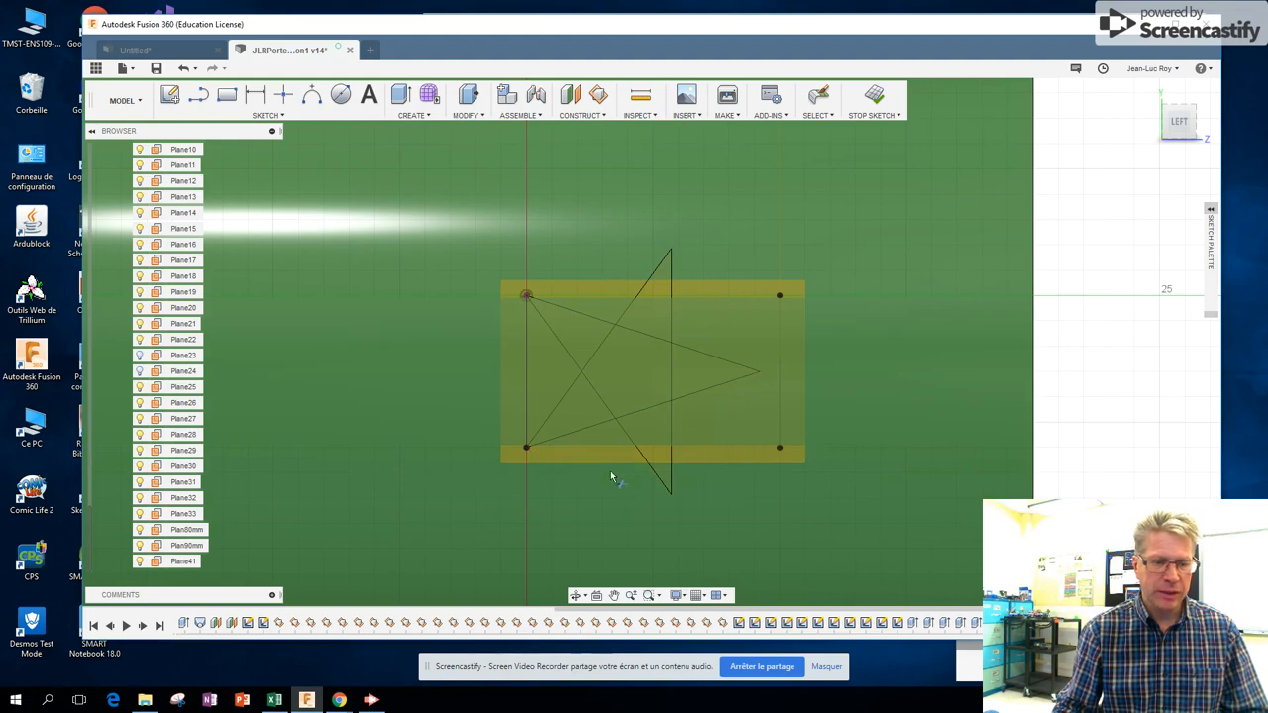
left_click(527, 380)
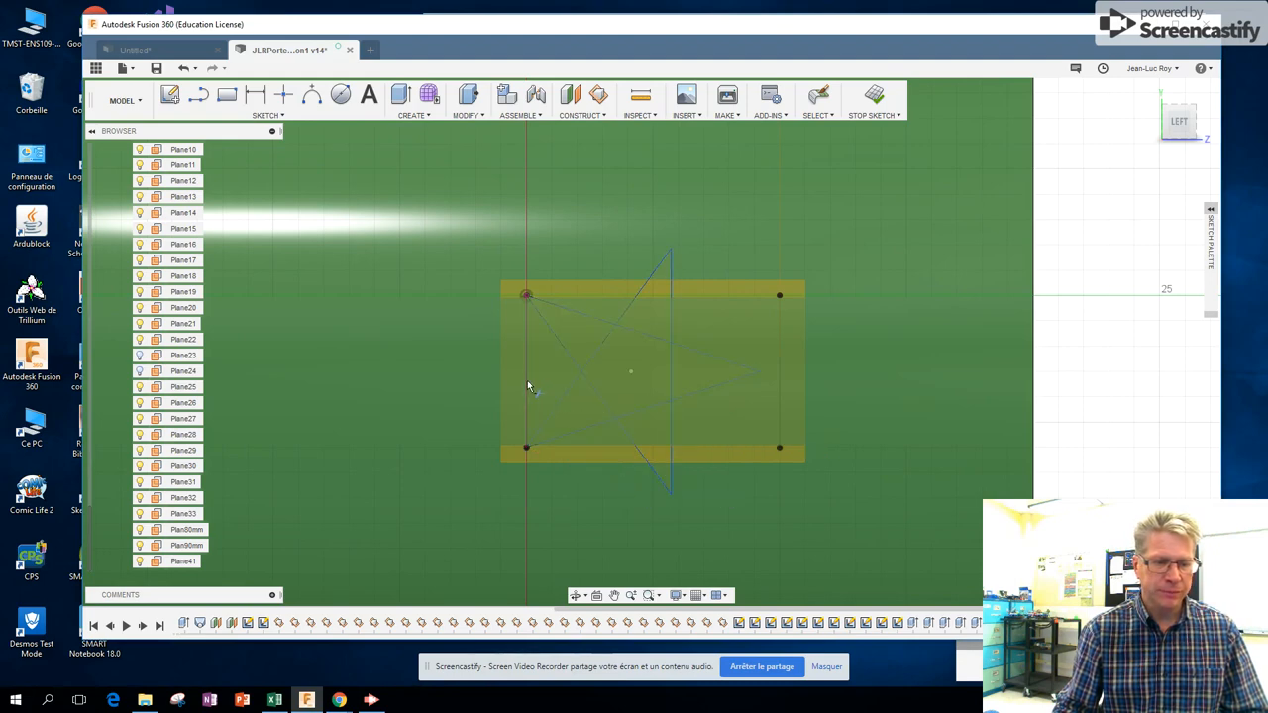
Step: Trim the two inner segments of the star beside its notch facing the pentagon's base edge
left_click(598, 395)
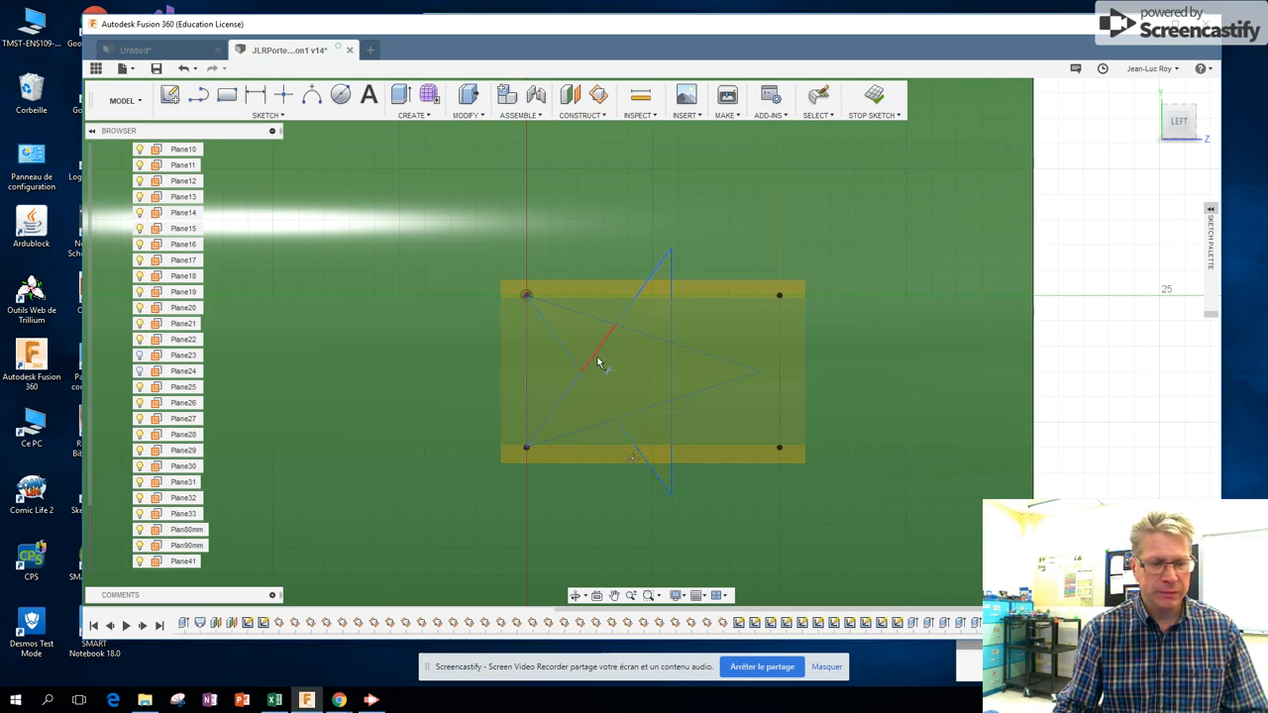
left_click(600, 357)
Step: Try to trim the inner segment of the star's upper long diagonal, and undo the trim
left_click(639, 334)
left_click(673, 368)
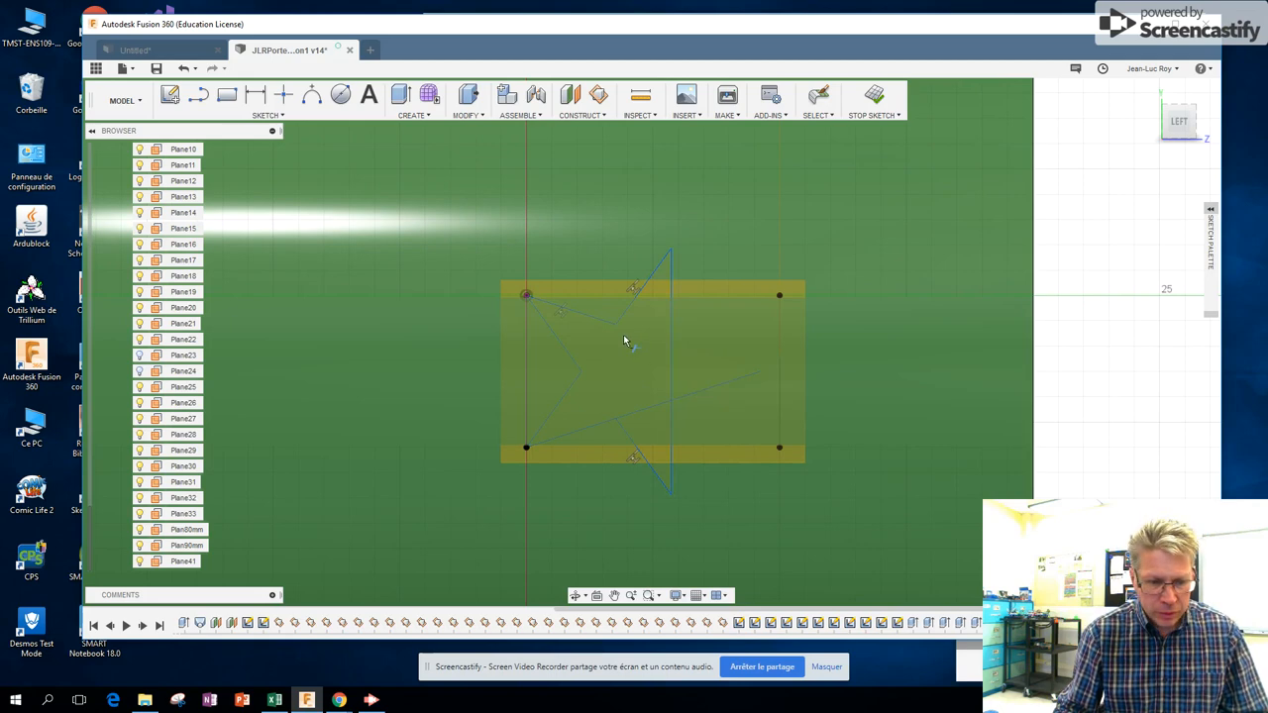
scroll(624, 341, "up", 5)
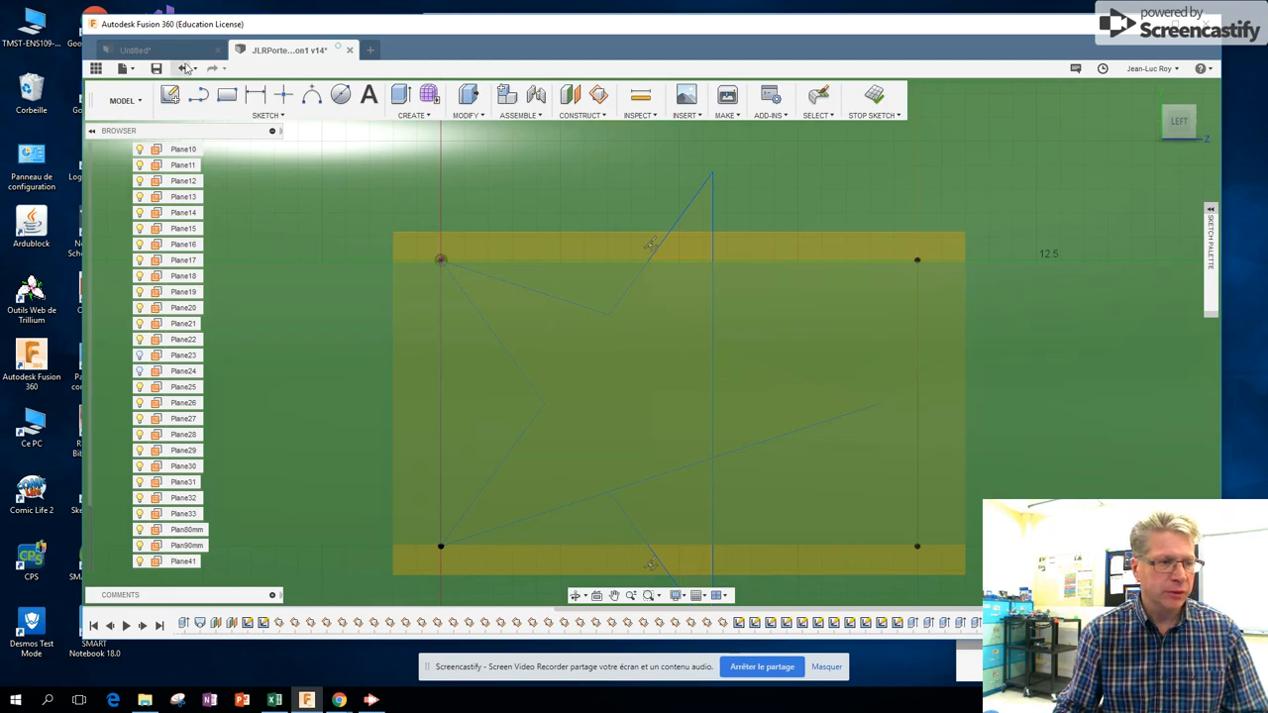
left_click(184, 71)
left_click(186, 72)
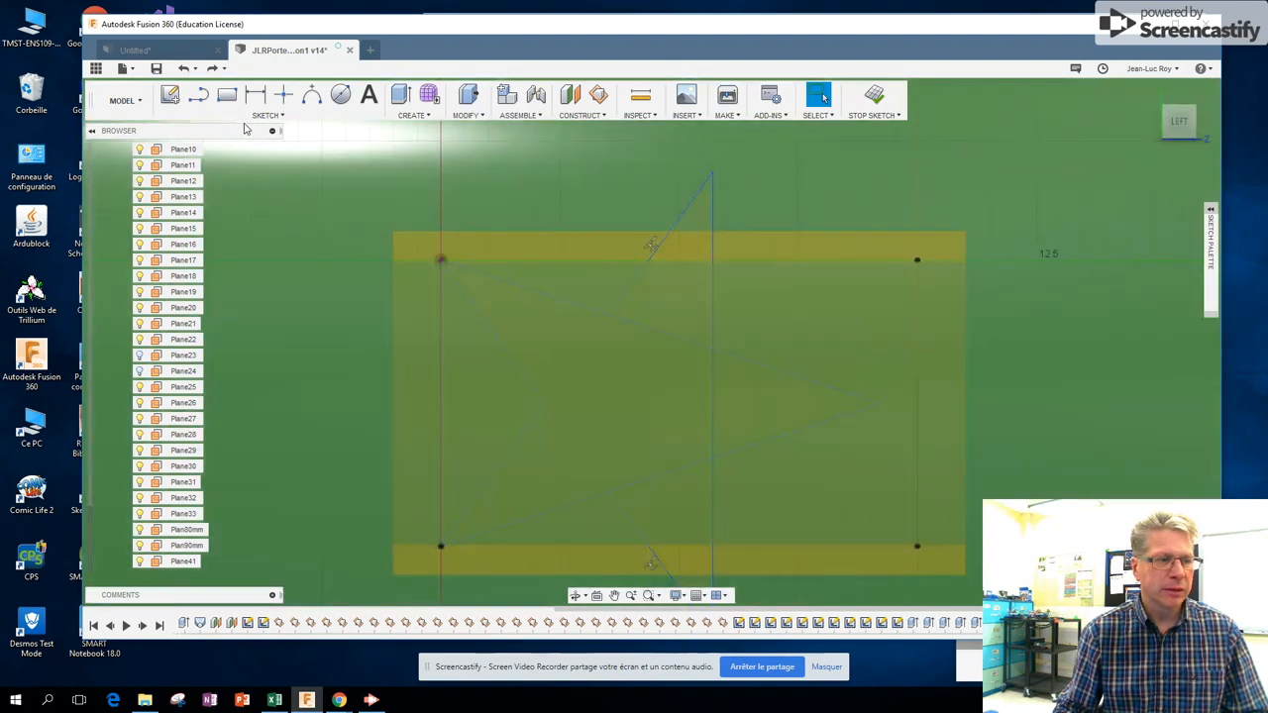
Step: Trim the inner segments of the star's vertical diagonal and of its upper long diagonal between the neighbouring points
left_click(266, 114)
left_click(188, 323)
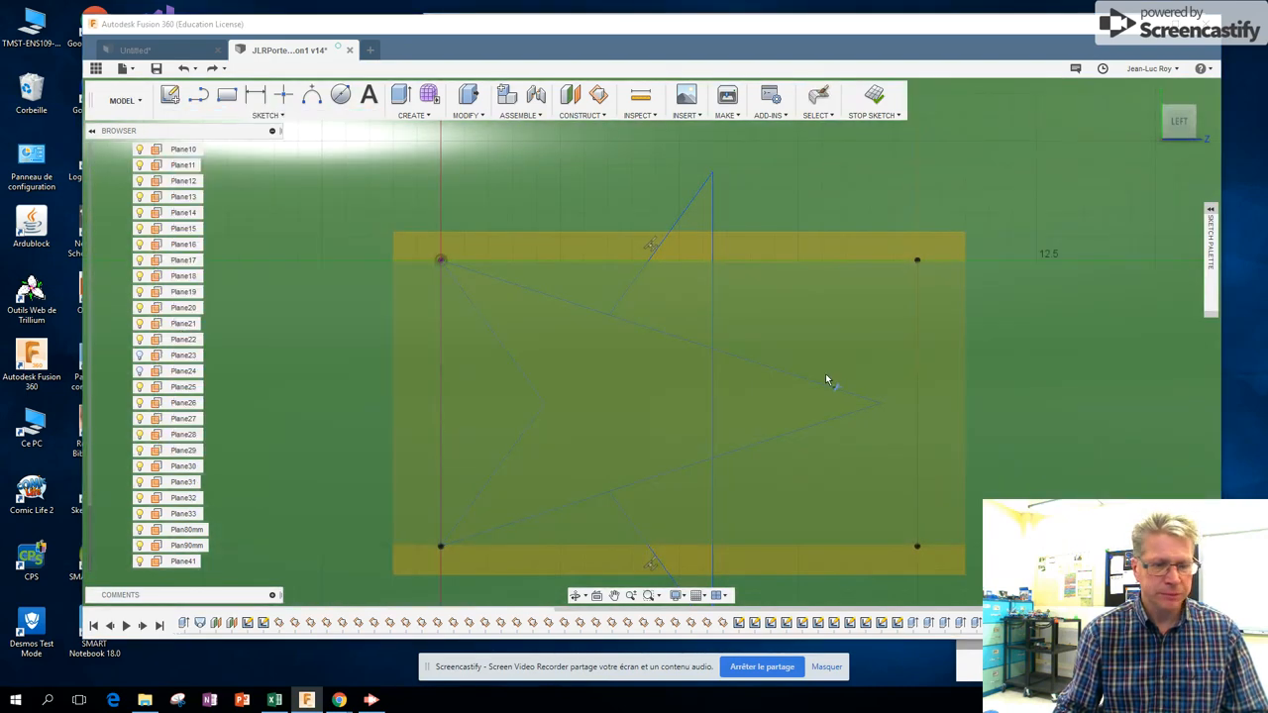
left_click(714, 415)
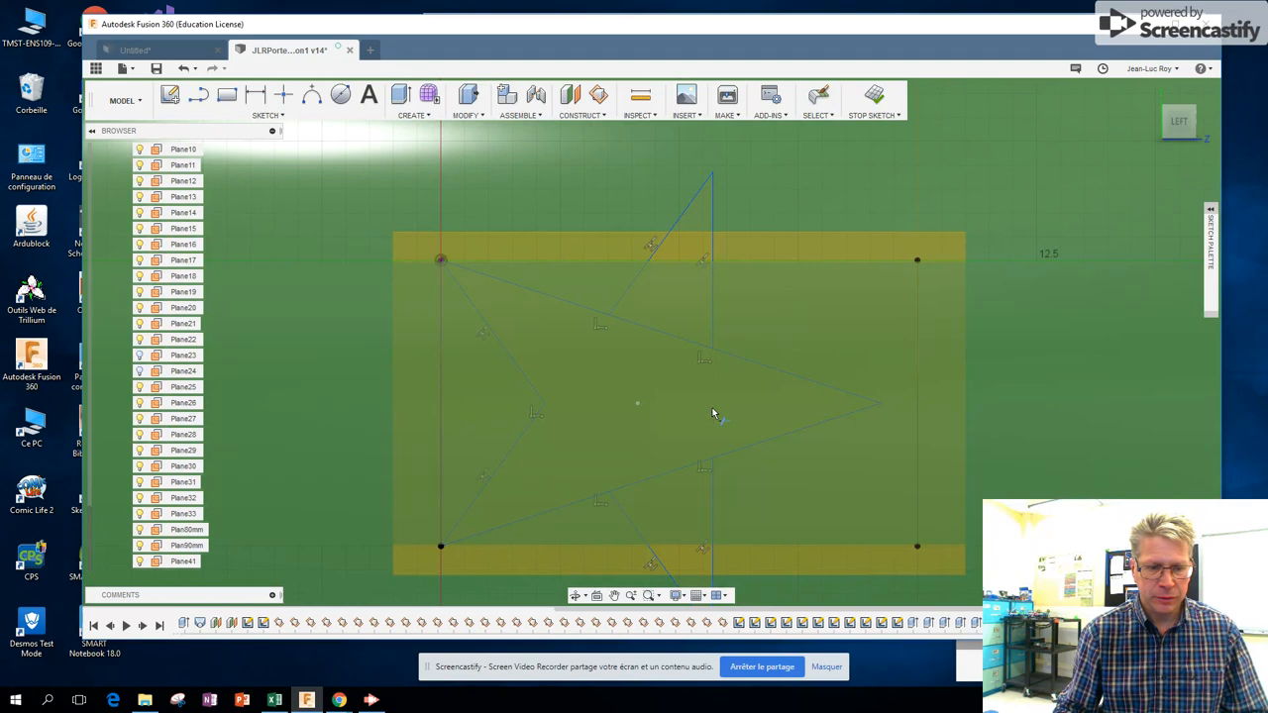
left_click(664, 337)
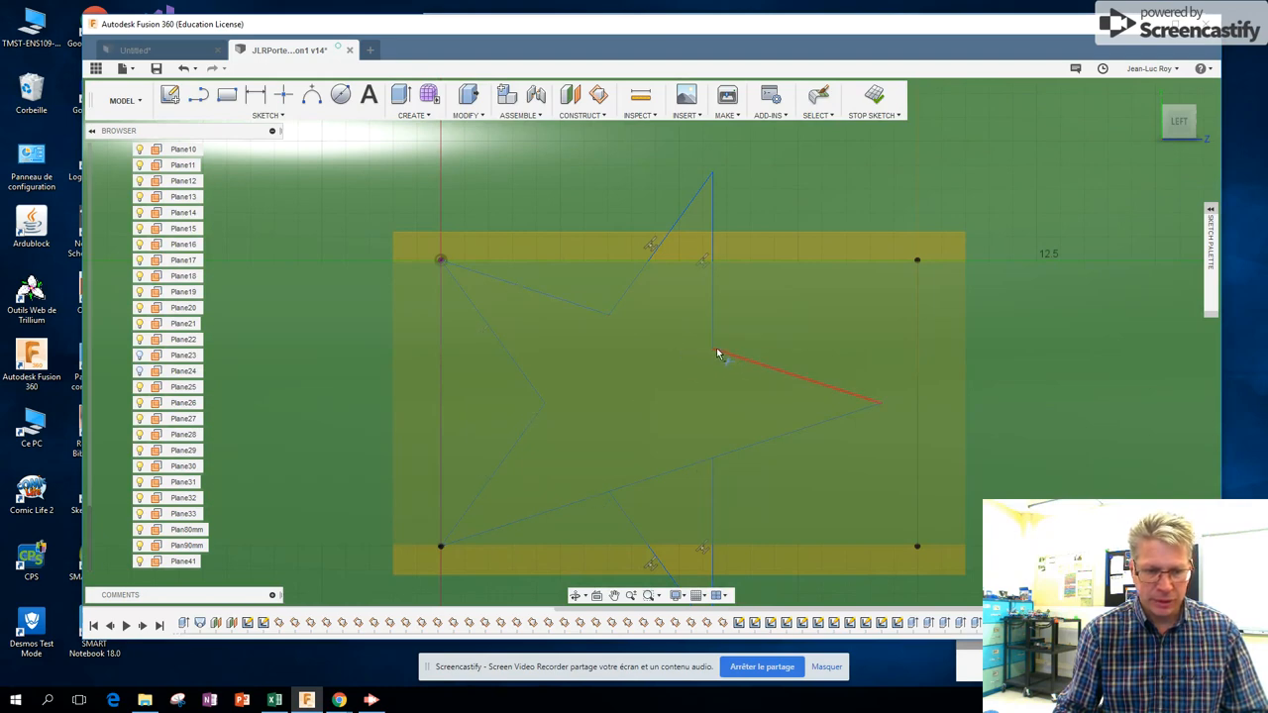
left_click(781, 377)
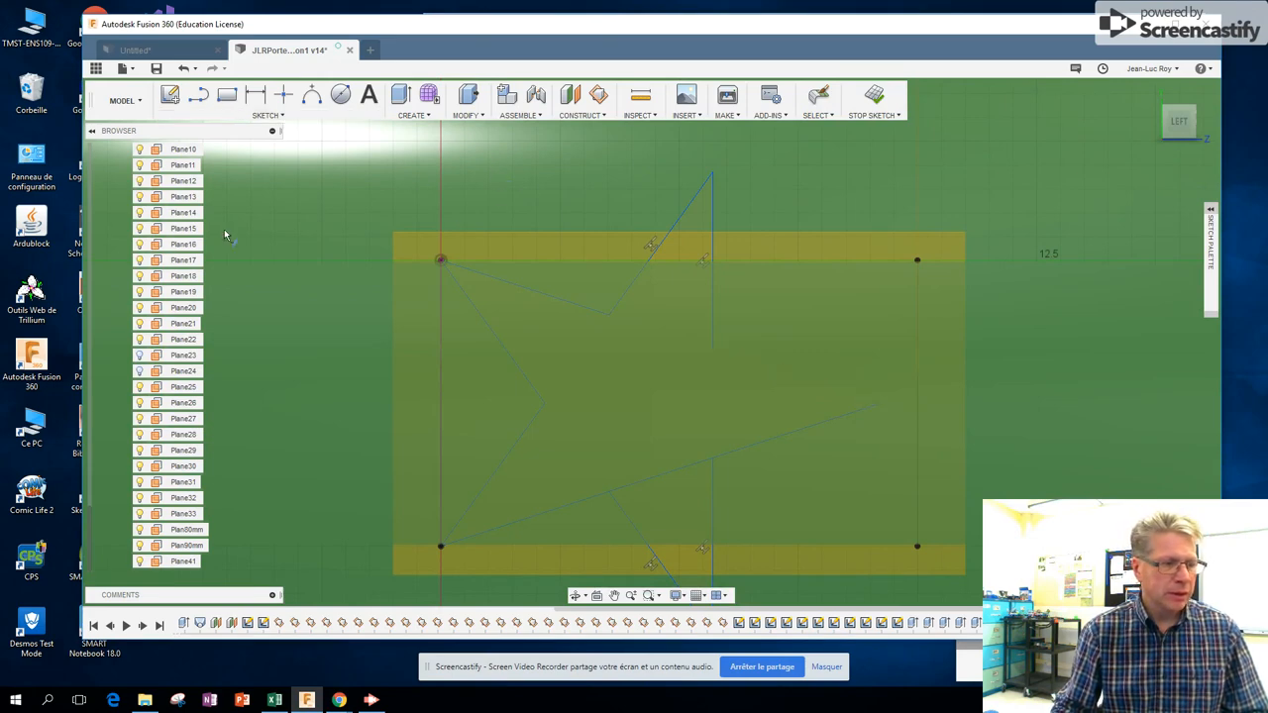
key("Escape")
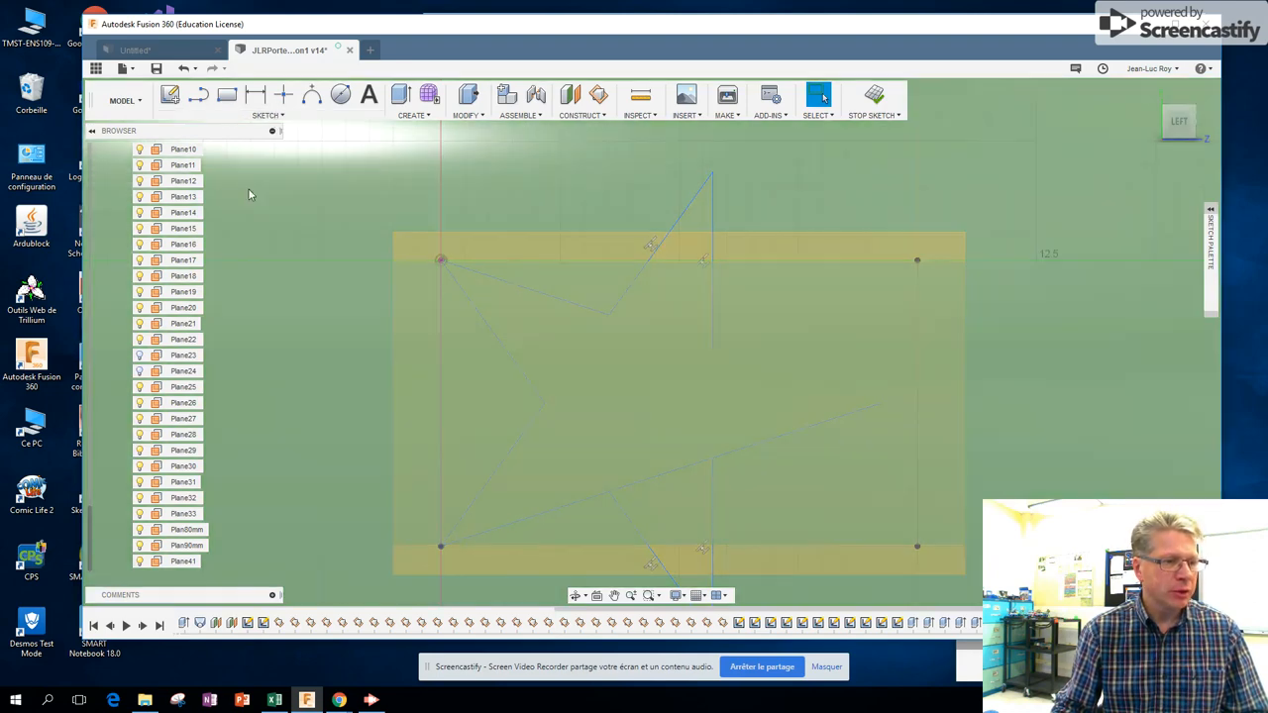
Step: Hide the BaseExterneEtTube body so that the star sketch is unobstructed
scroll(191, 230, "up", 5)
scroll(191, 231, "up", 10)
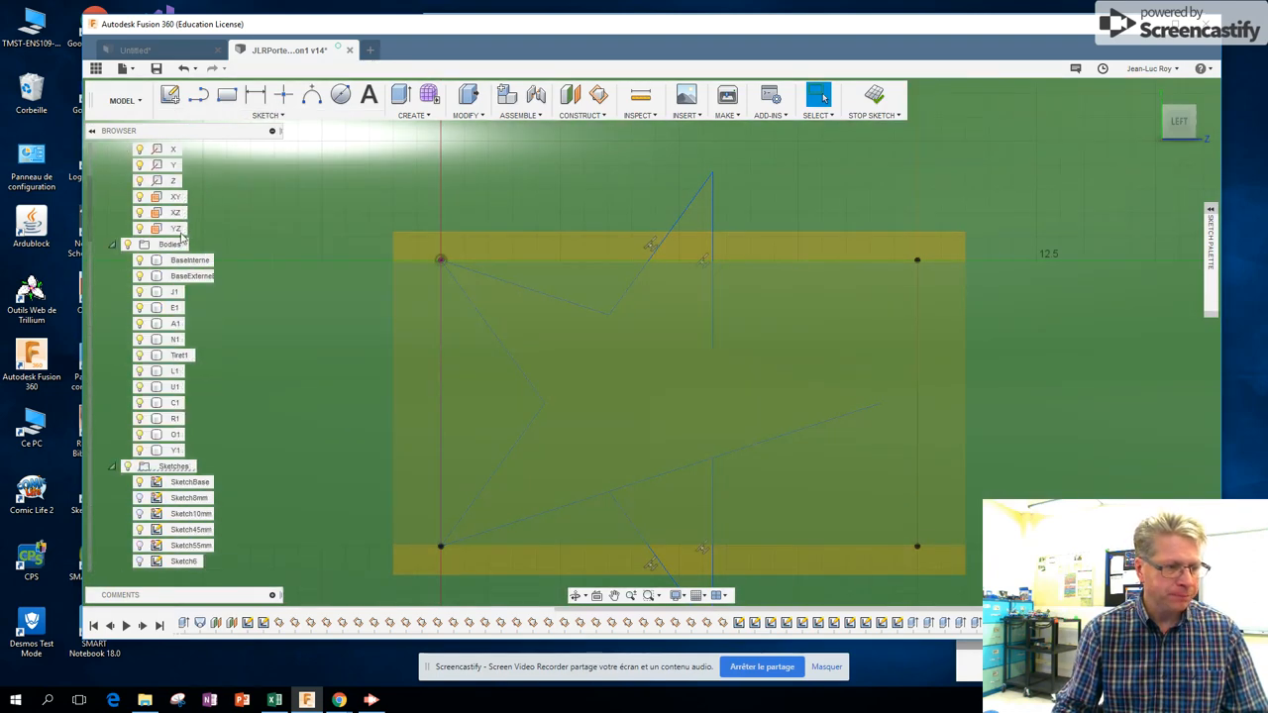
left_click(139, 276)
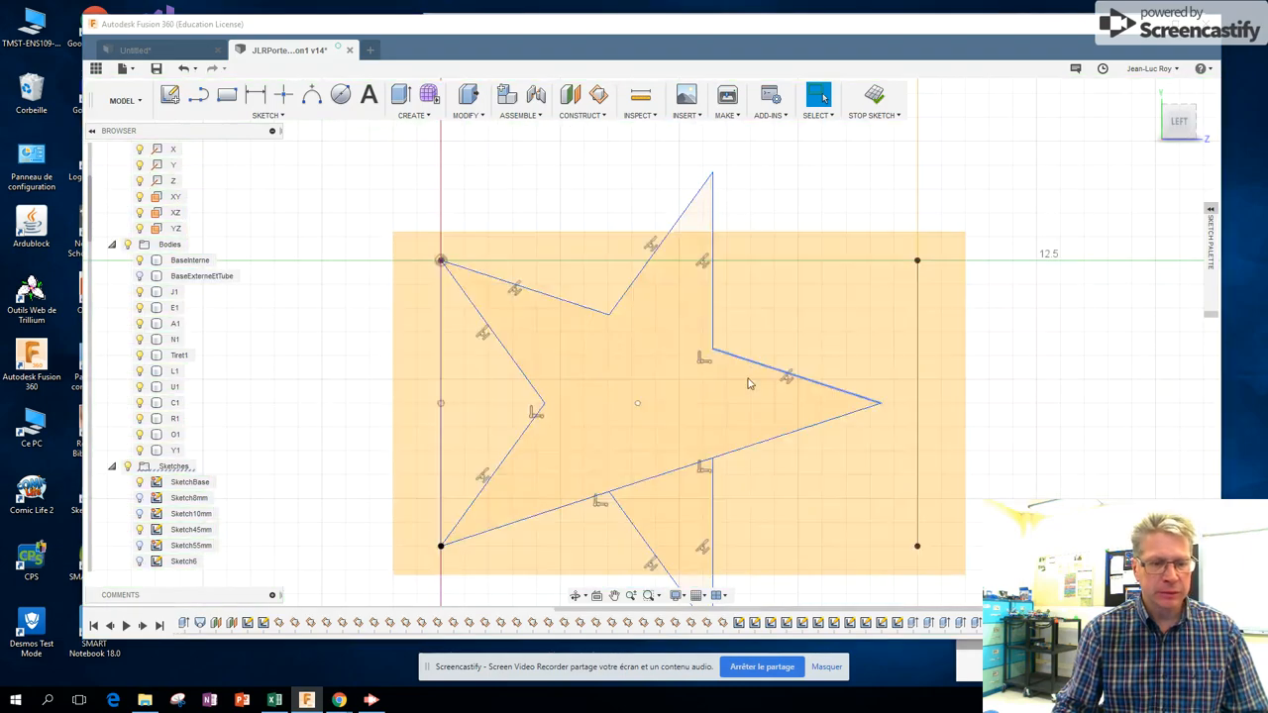
Step: Trim the last inner segment on the star's lower long diagonal to leave only the star outline
scroll(679, 476, "up", 1)
scroll(678, 475, "down", 2)
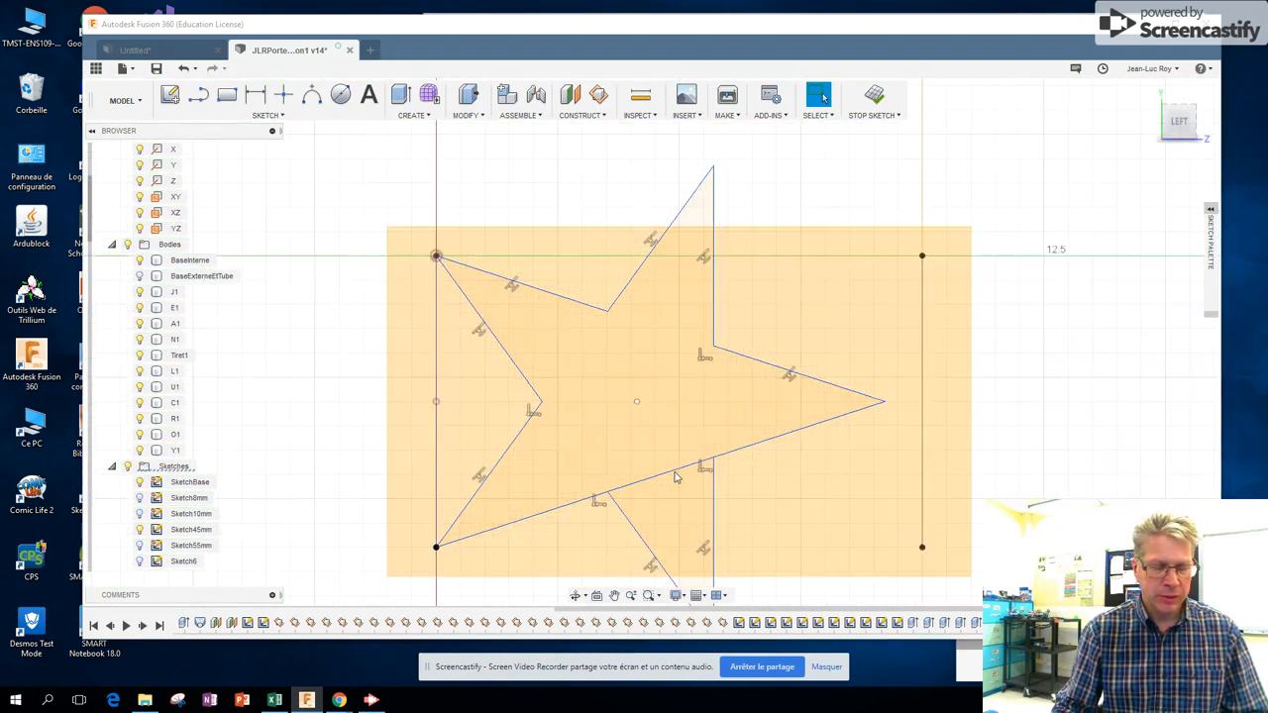
left_click(266, 116)
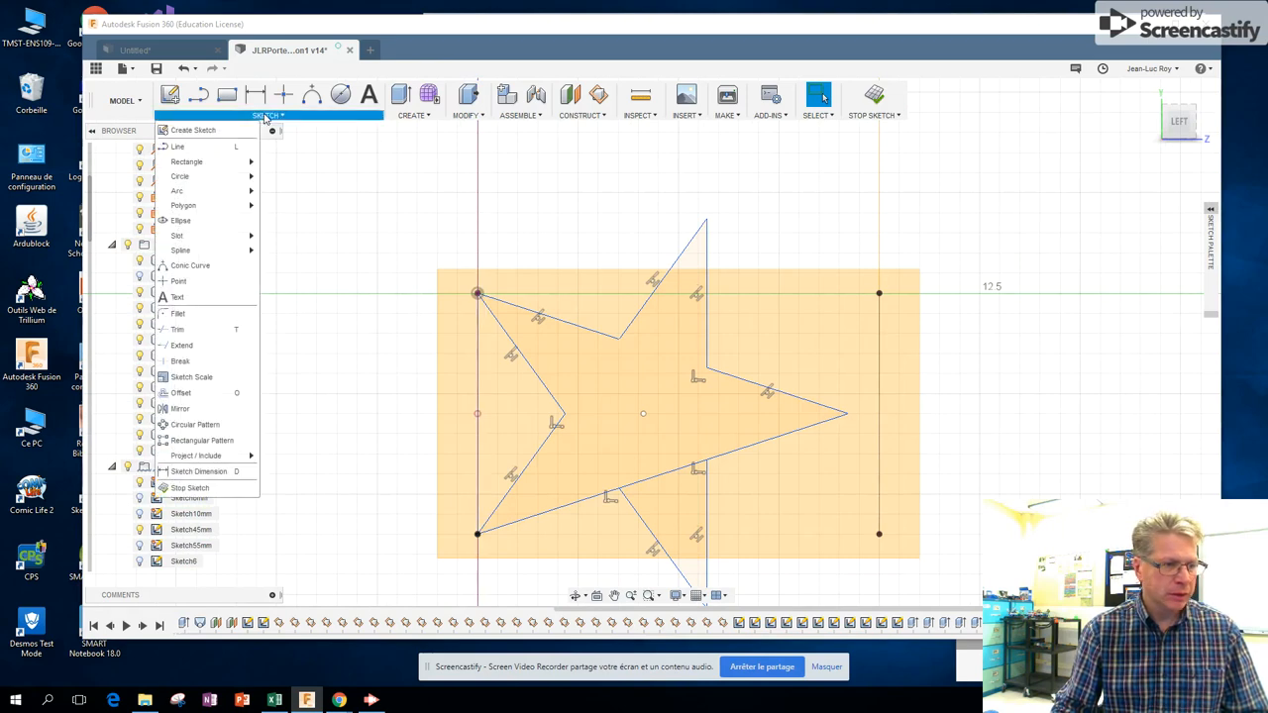
left_click(184, 330)
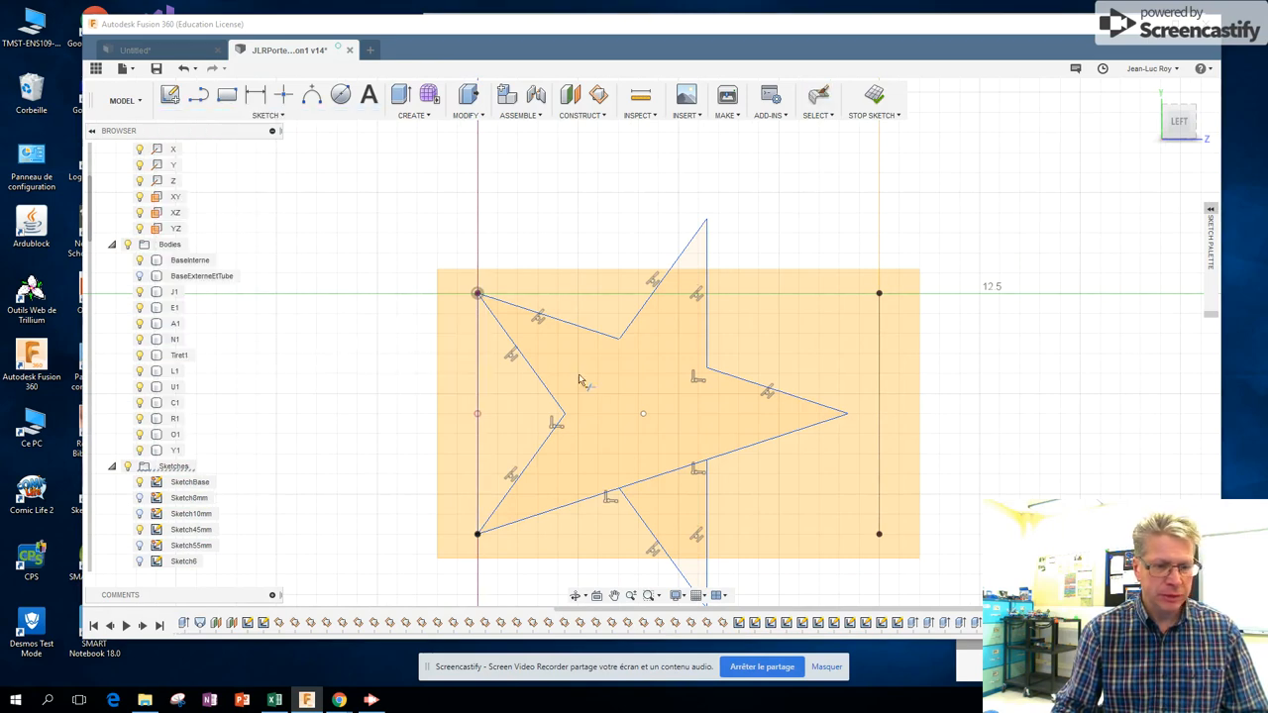
left_click(668, 477)
scroll(782, 212, "down", 2)
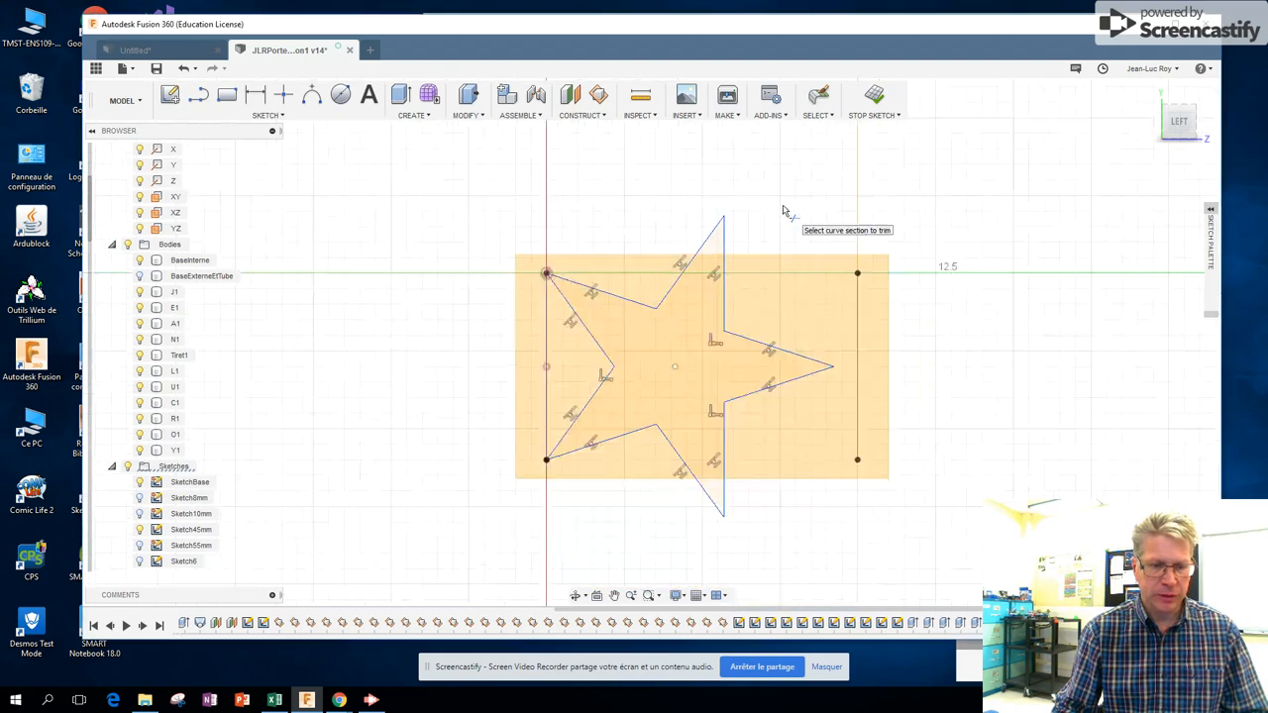
key("Escape")
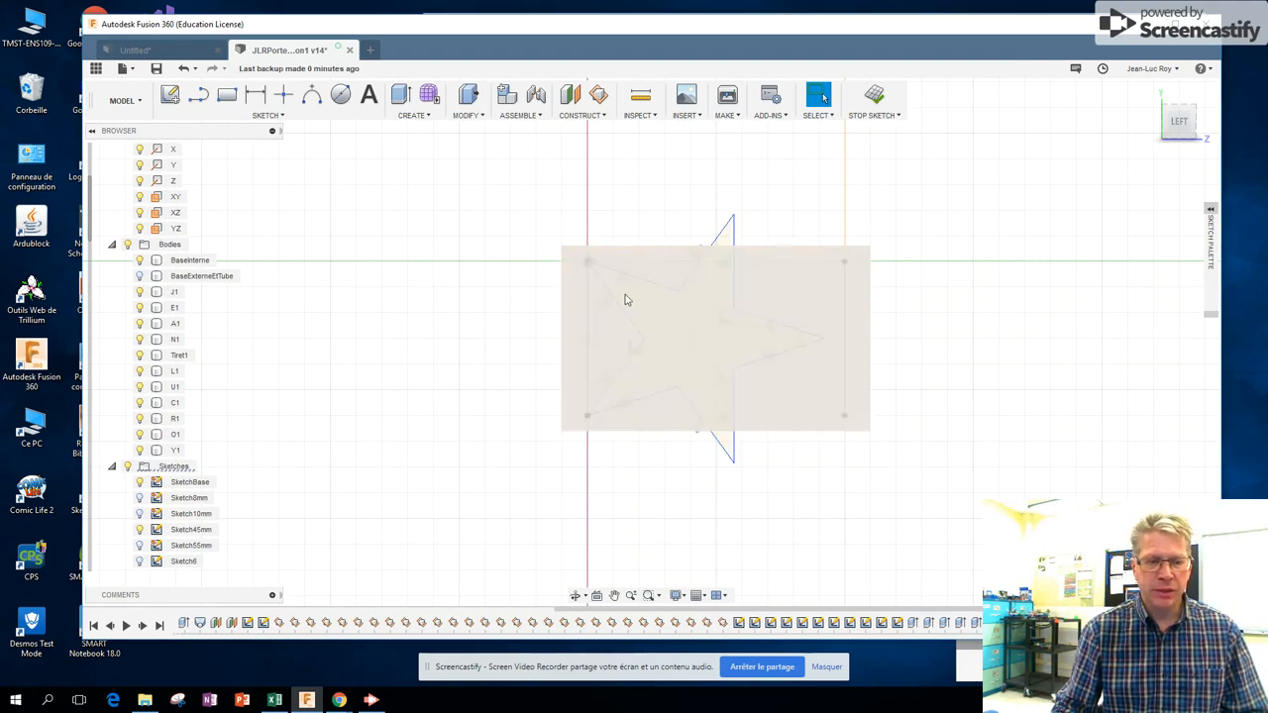
left_click(679, 337)
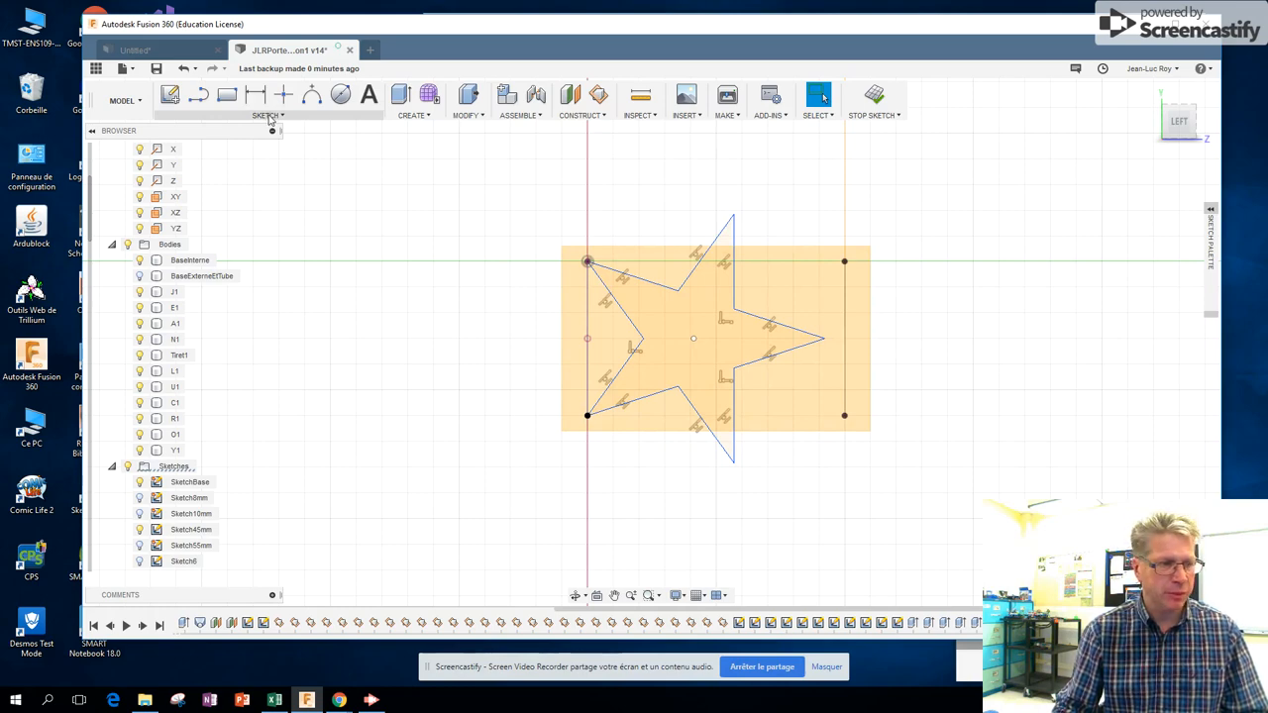
Step: Offset the whole star outline outward by 0.50 mm with chain selection
left_click(267, 116)
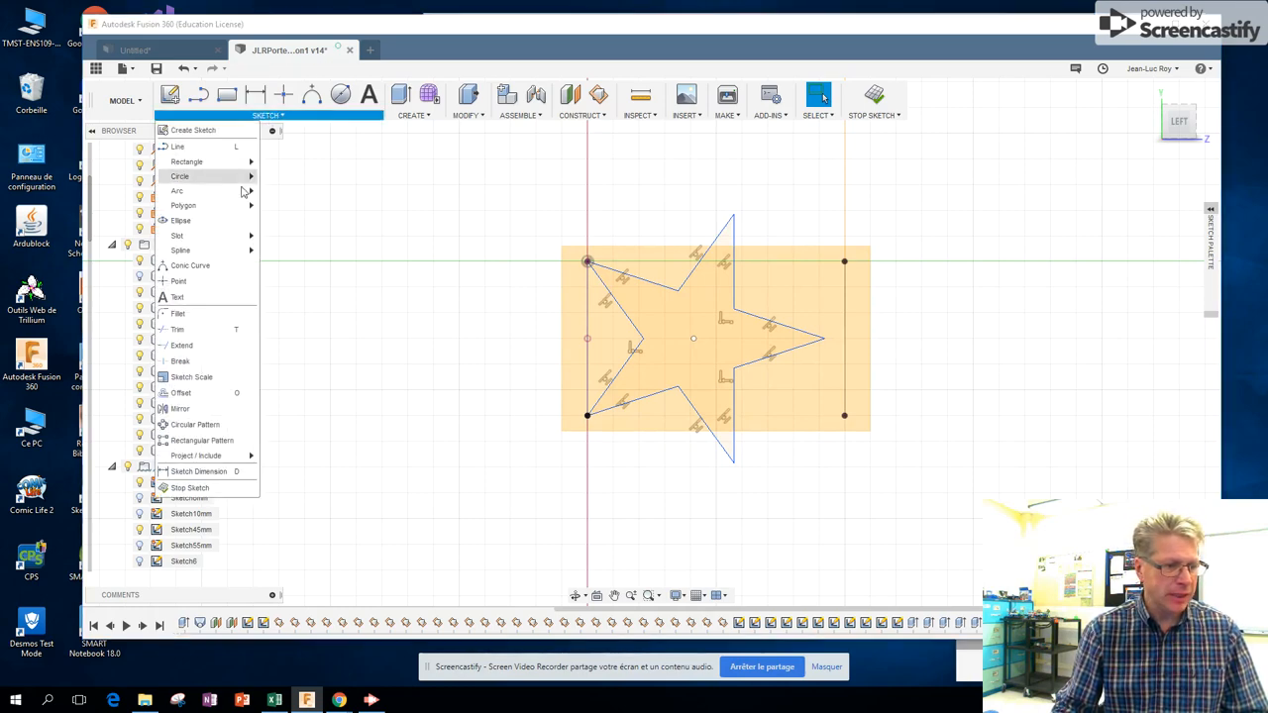
left_click(184, 392)
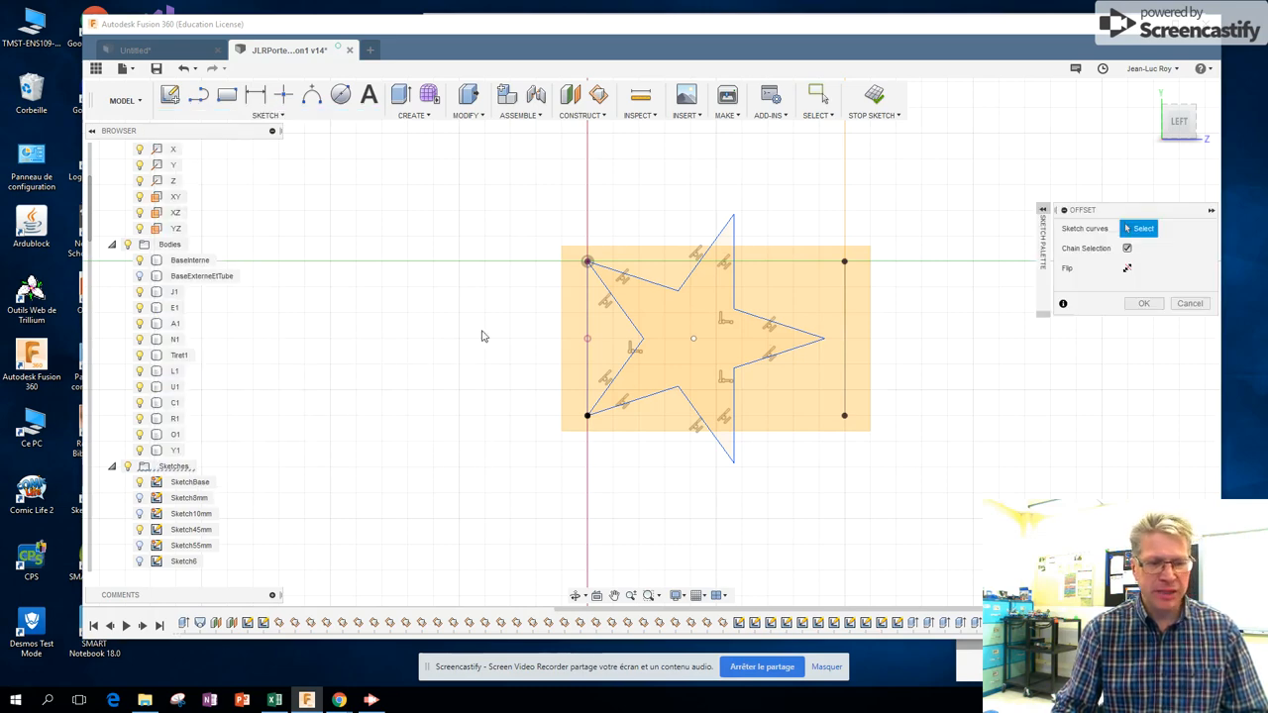
left_click(655, 289)
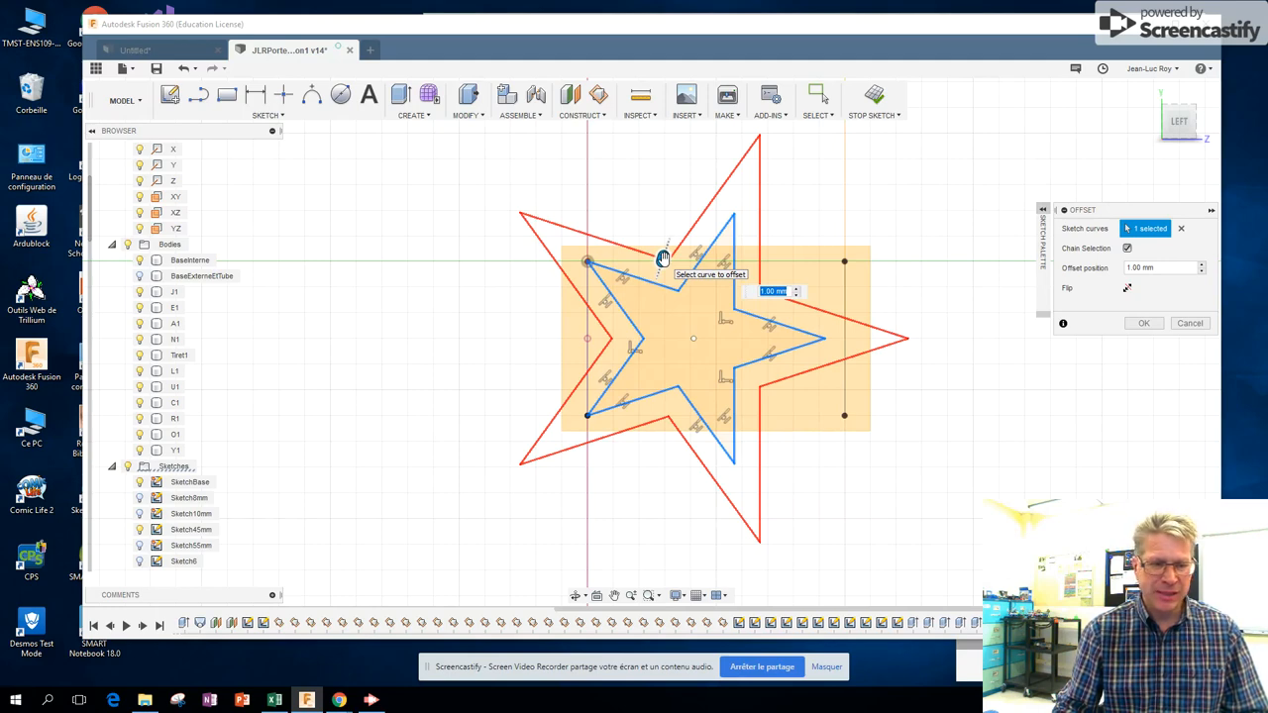
left_click_drag(662, 255, 658, 270)
left_click(768, 302)
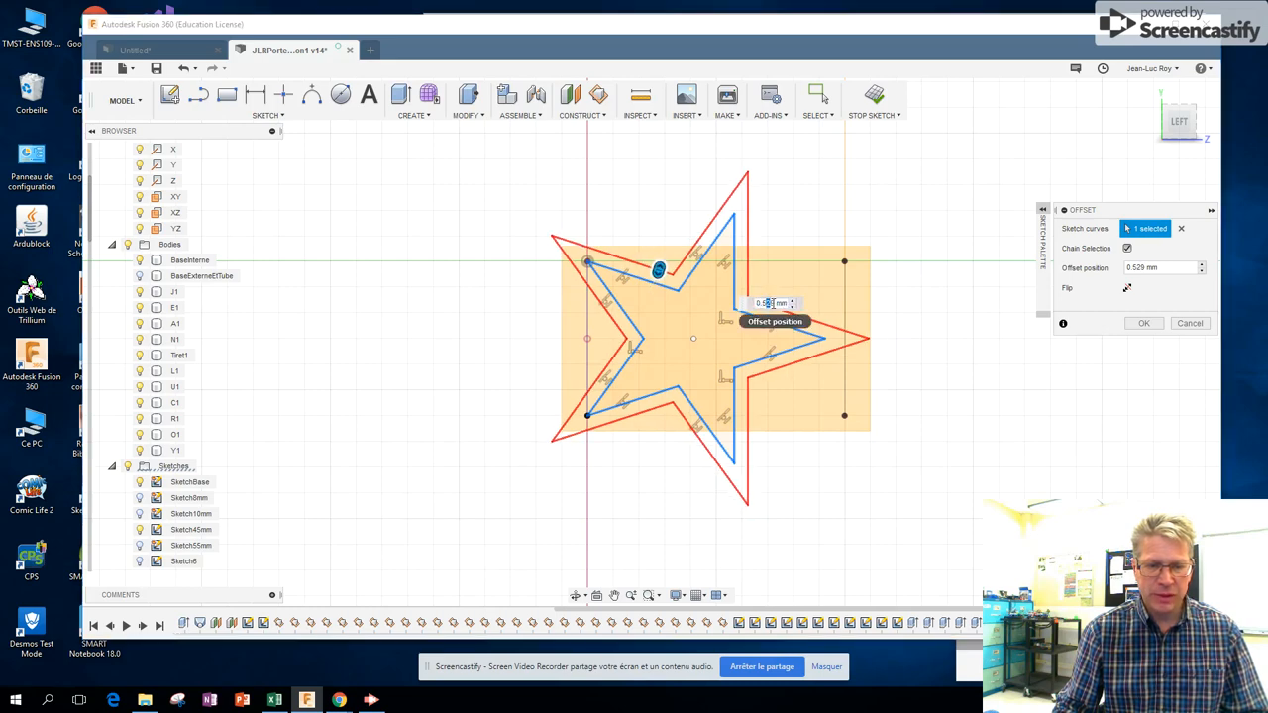
type("0")
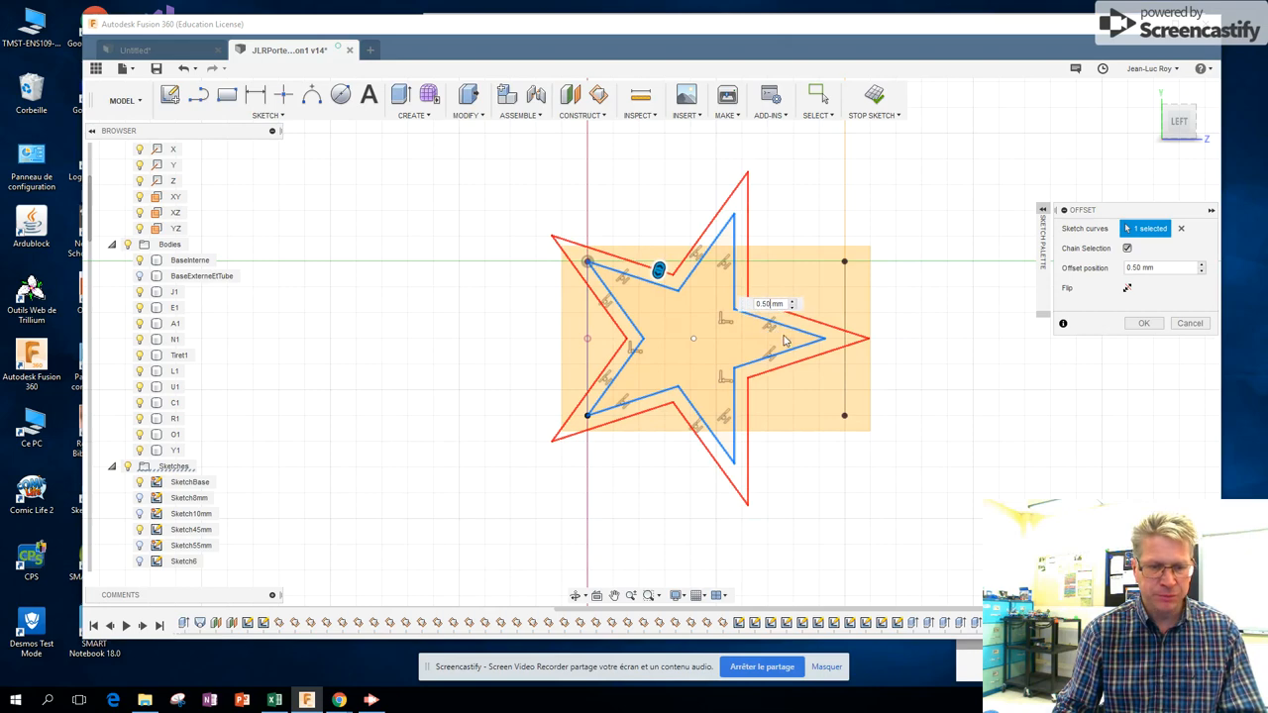
key("Return")
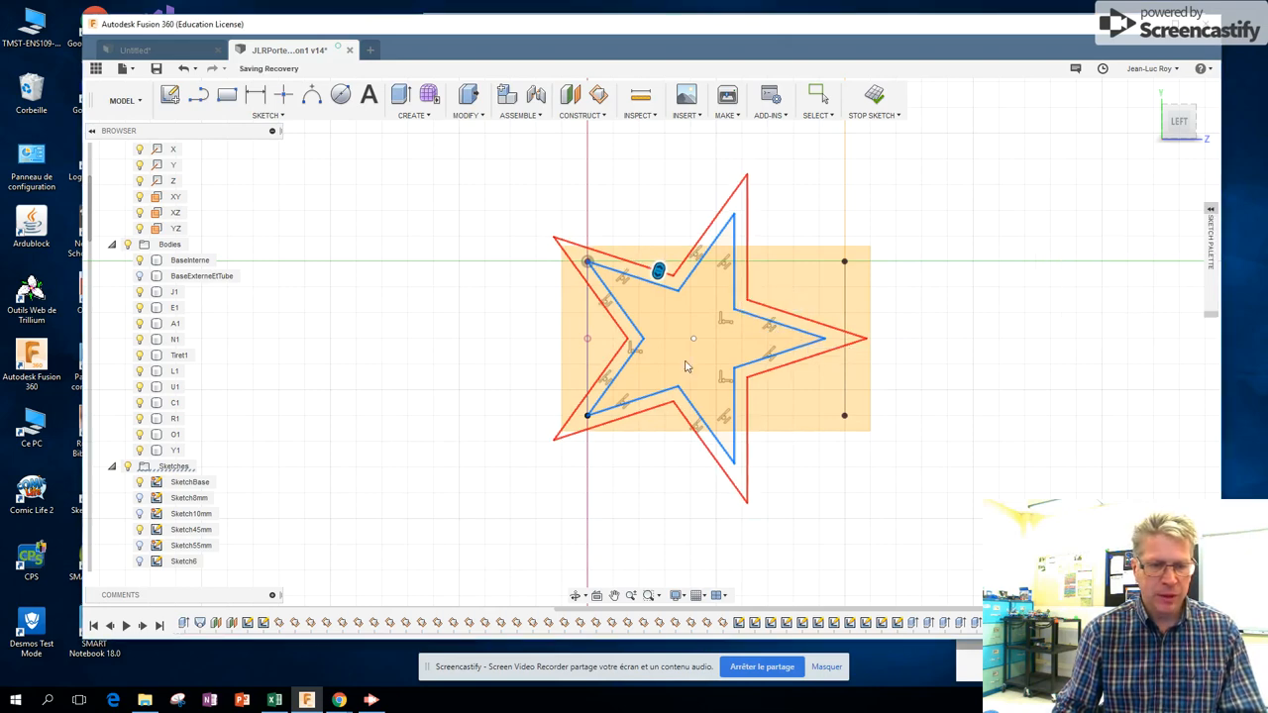
key("Escape")
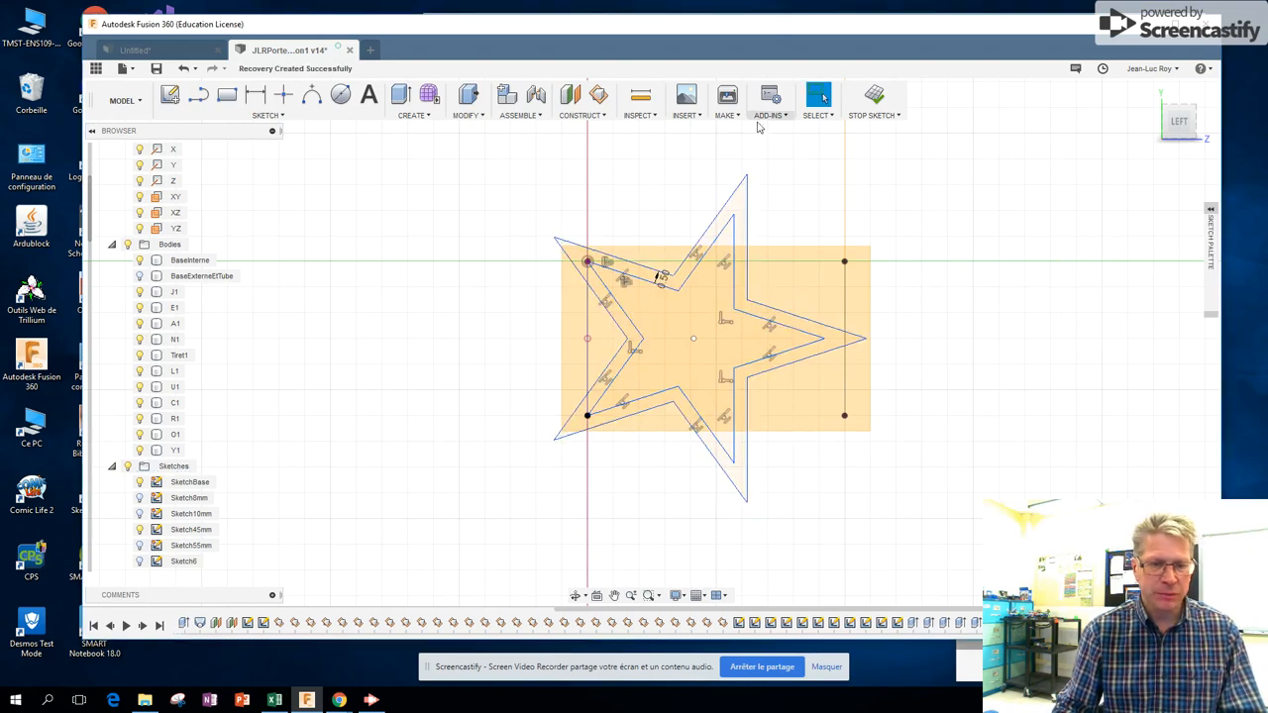
Step: Offset the original star outline inward by 0.50 mm with chain selection
left_click(260, 115)
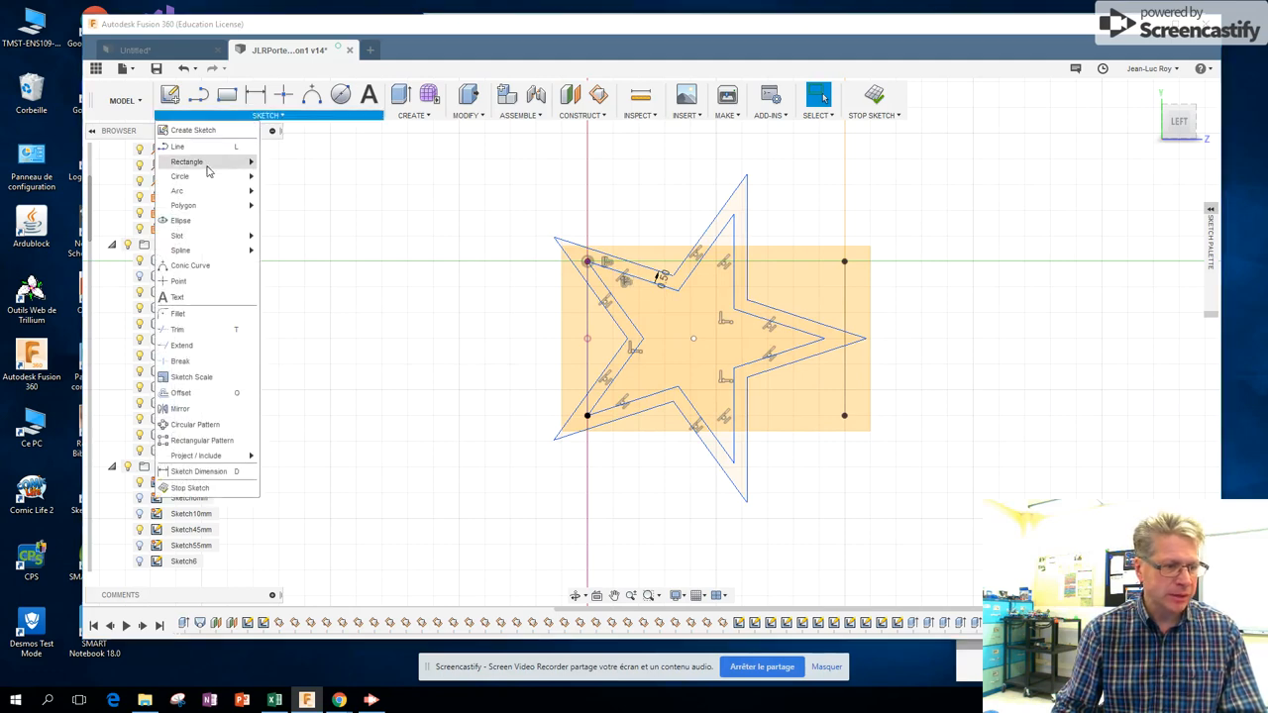
left_click(193, 393)
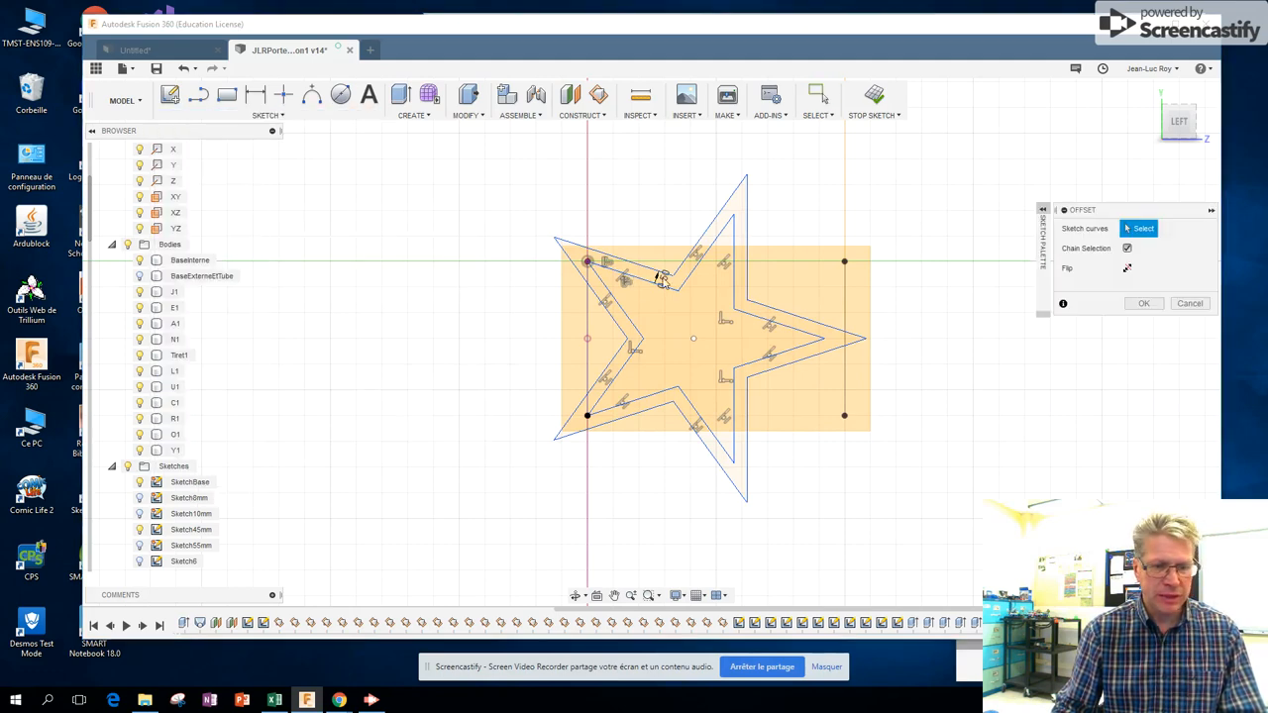
left_click(693, 284)
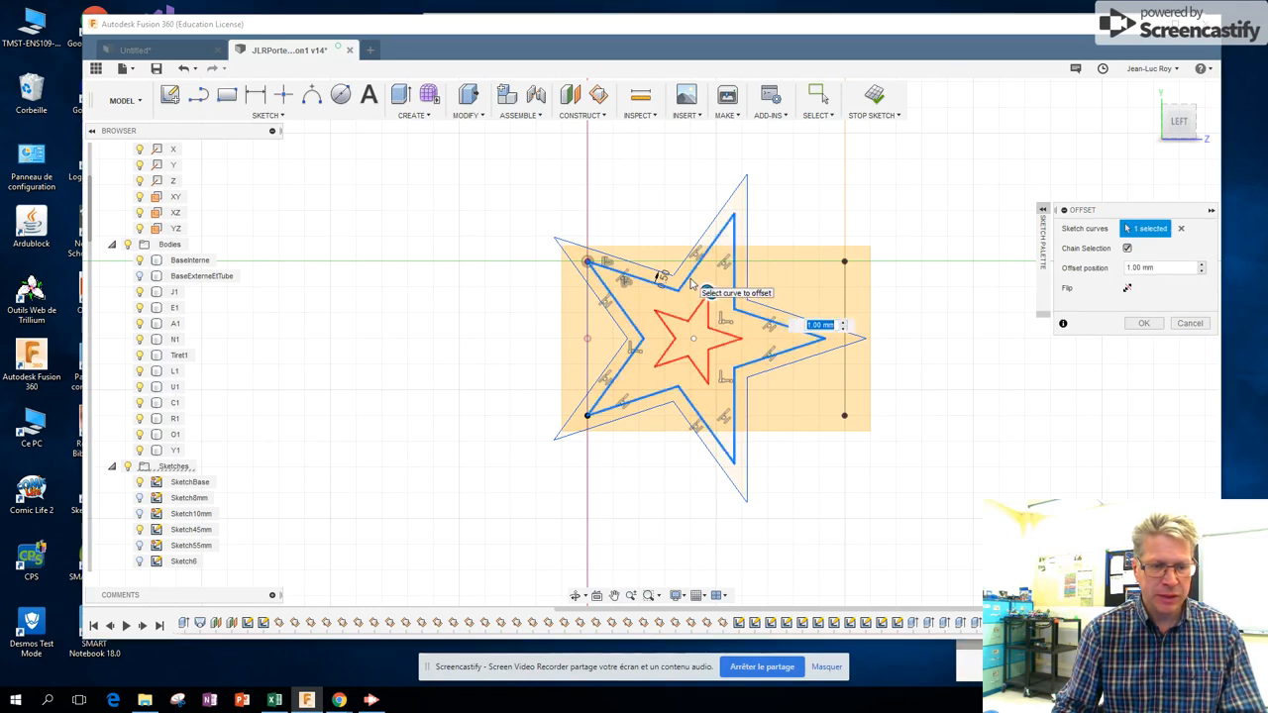
left_click_drag(713, 293, 696, 283)
left_click(804, 315)
left_click(804, 315)
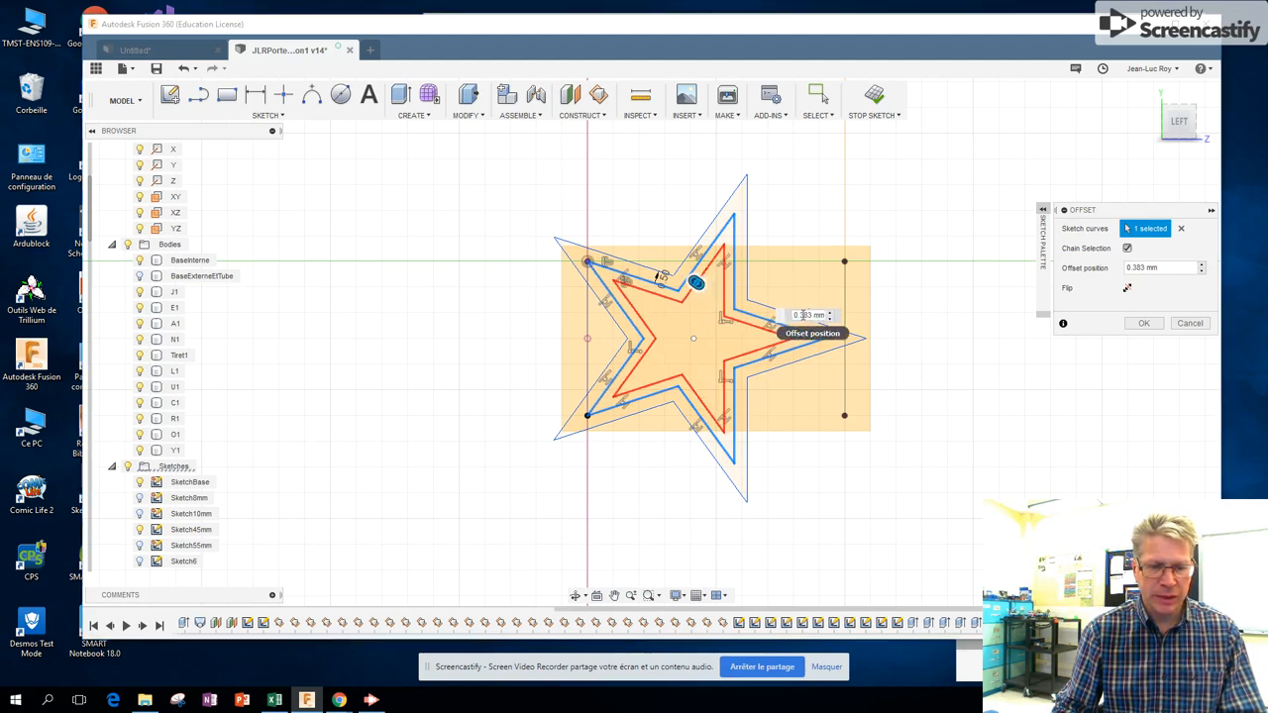
left_click_drag(800, 316, 812, 315)
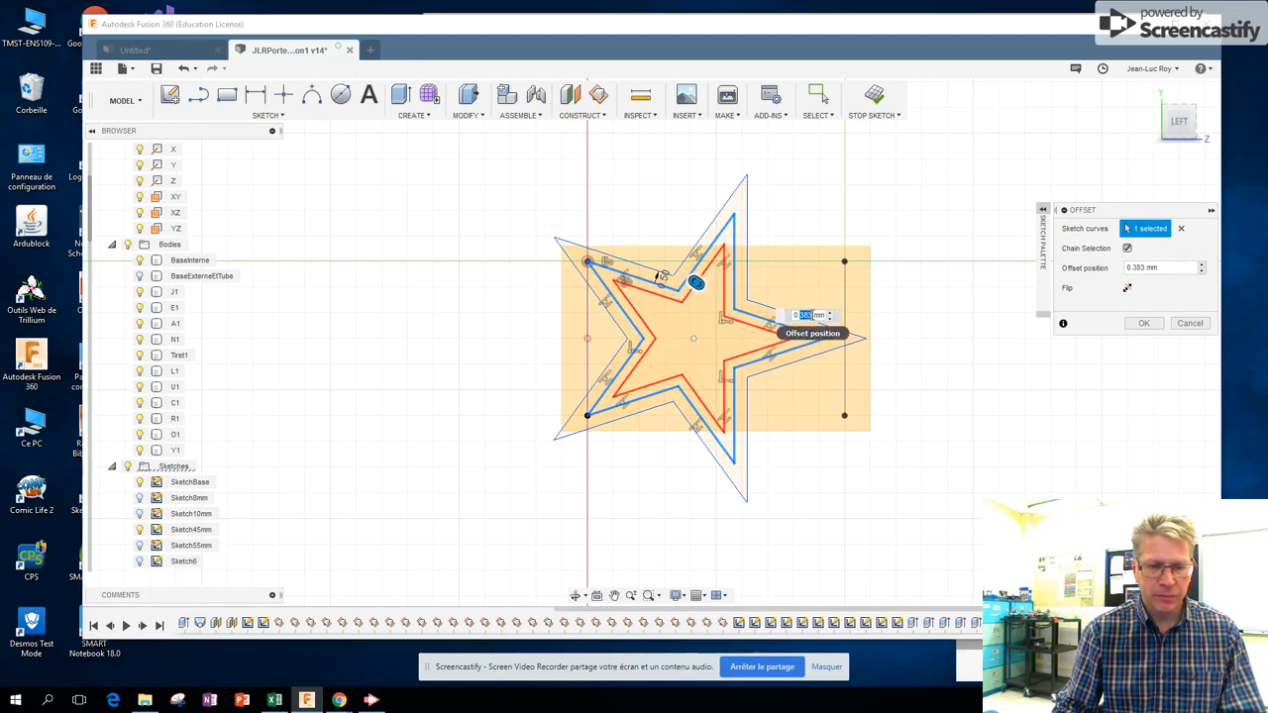
type("50")
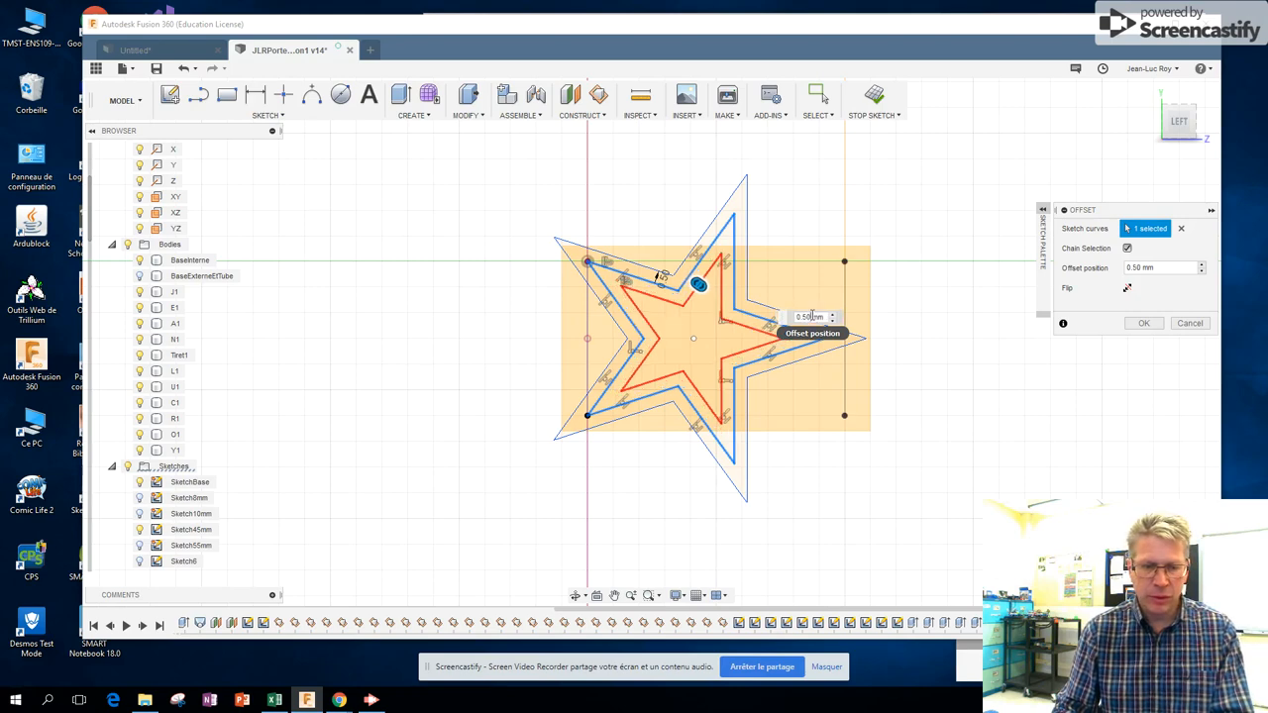
key("Return")
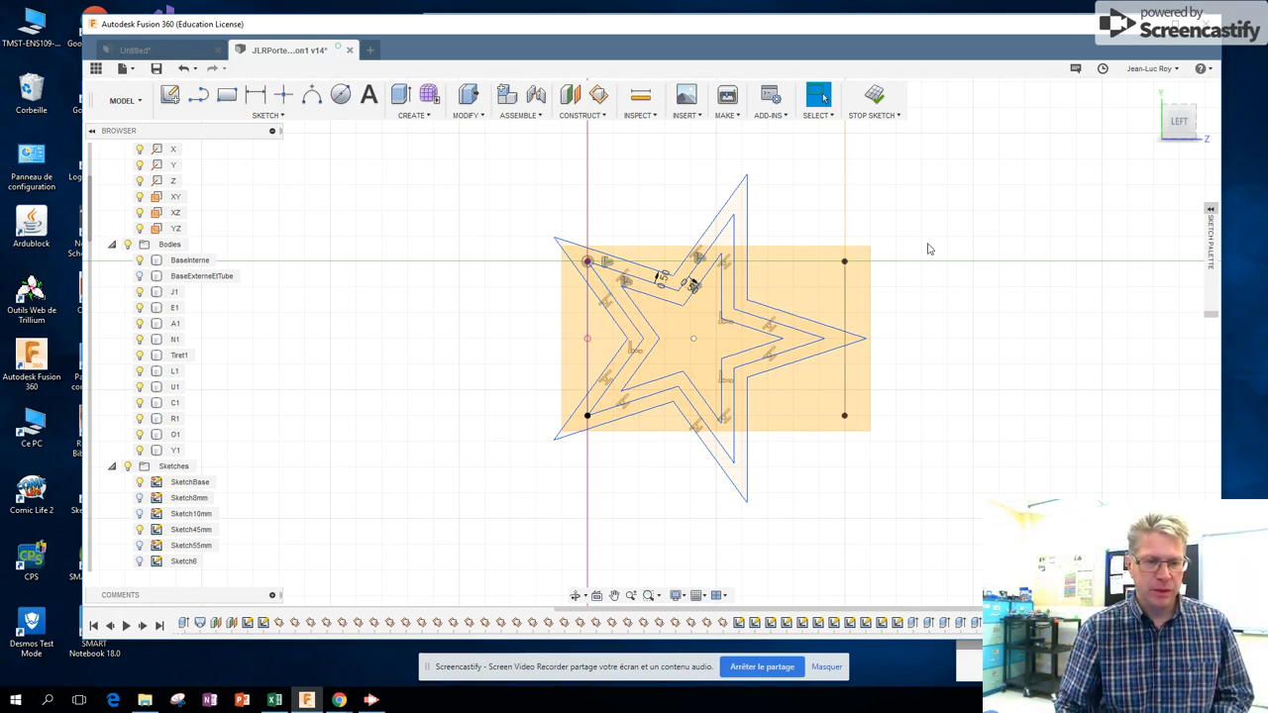
Step: Finish the star sketch and save the design with the version description JLRPorteCrayon1
left_click(875, 99)
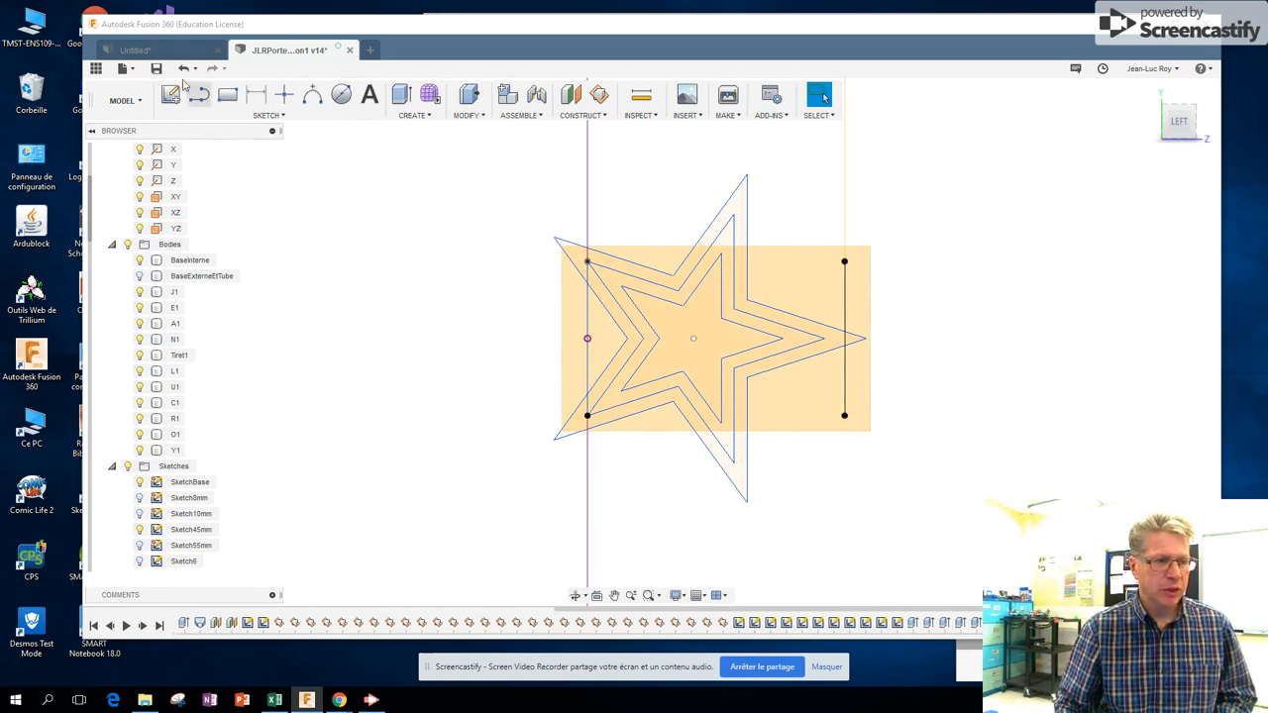
scroll(164, 216, "up", 2)
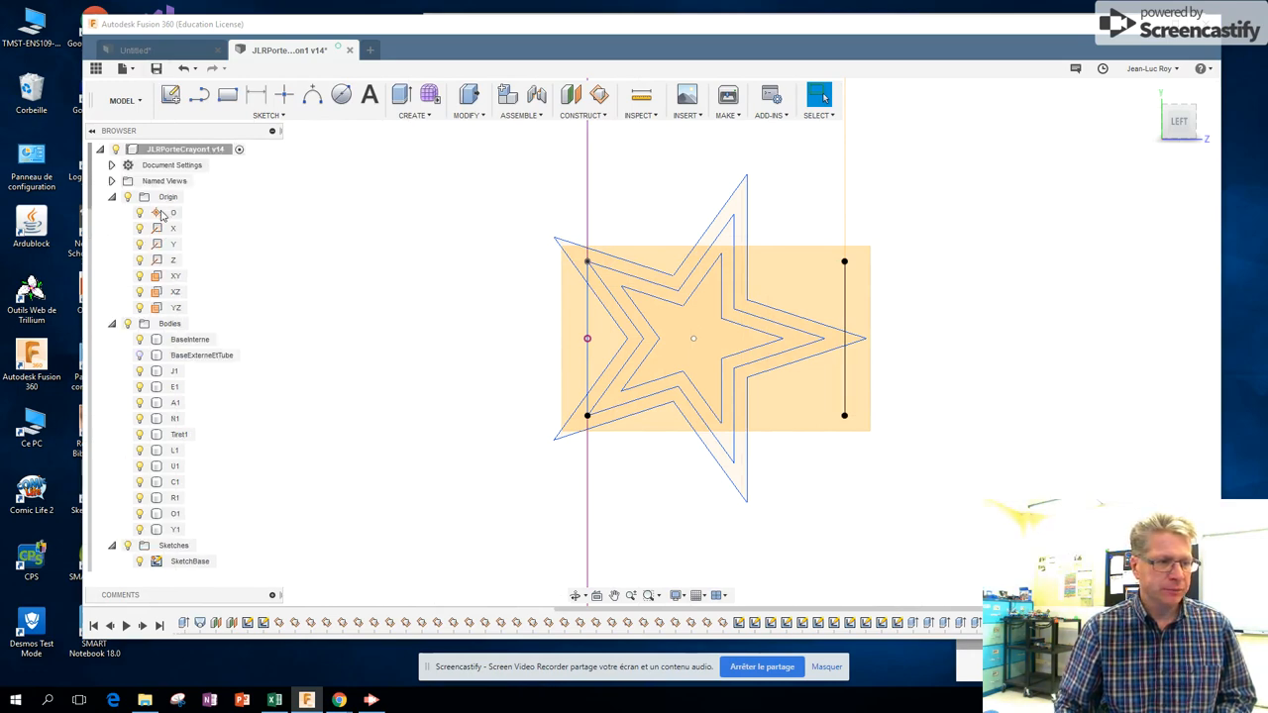
left_click(156, 71)
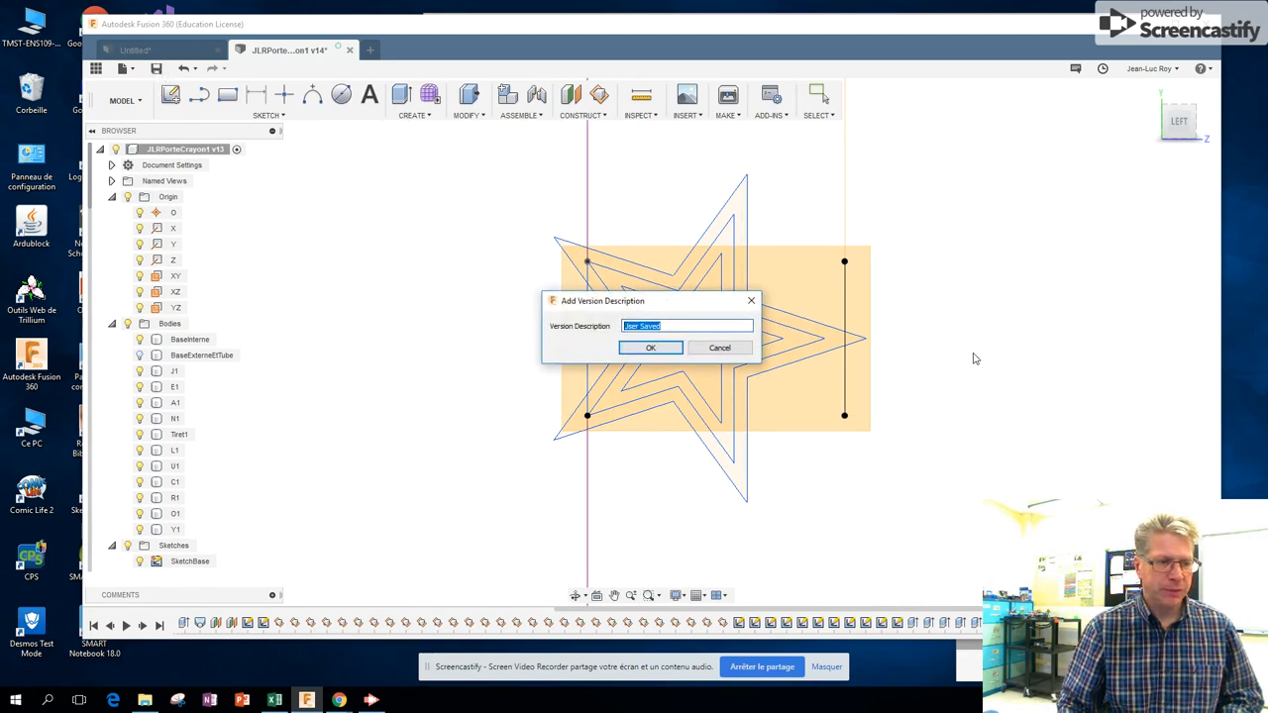
type("1")
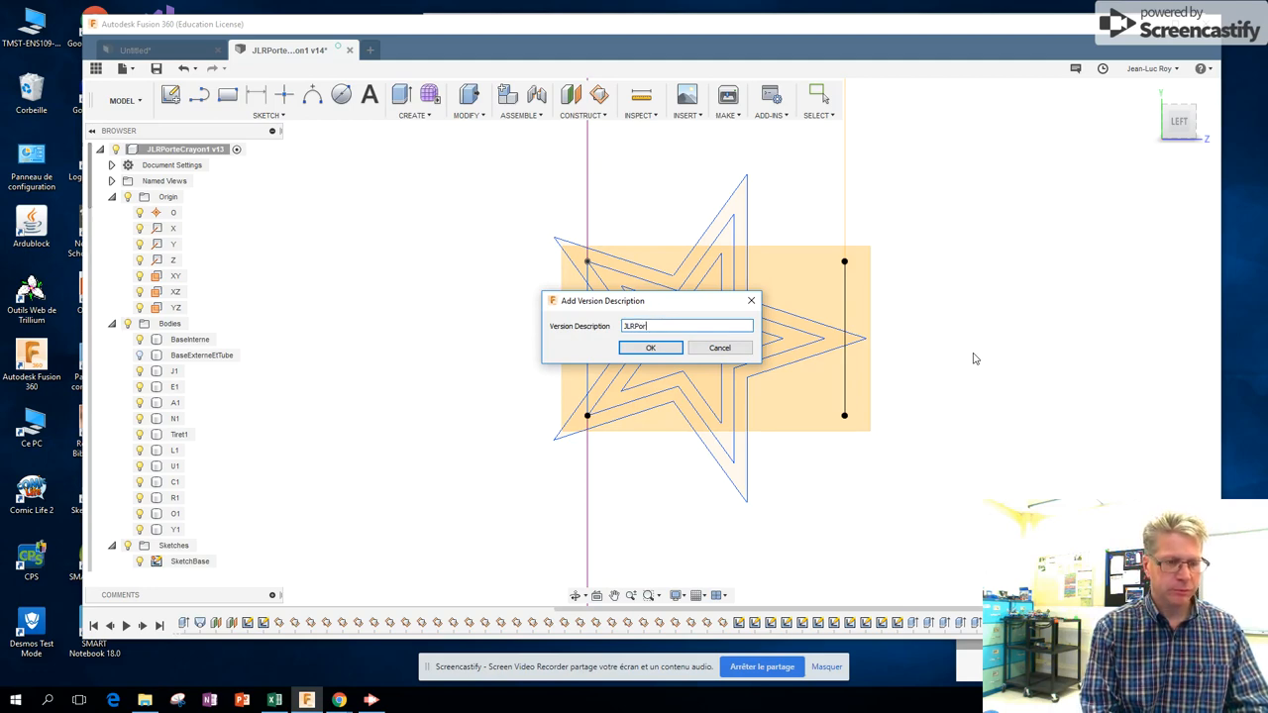
type("LRPorteCrayon1")
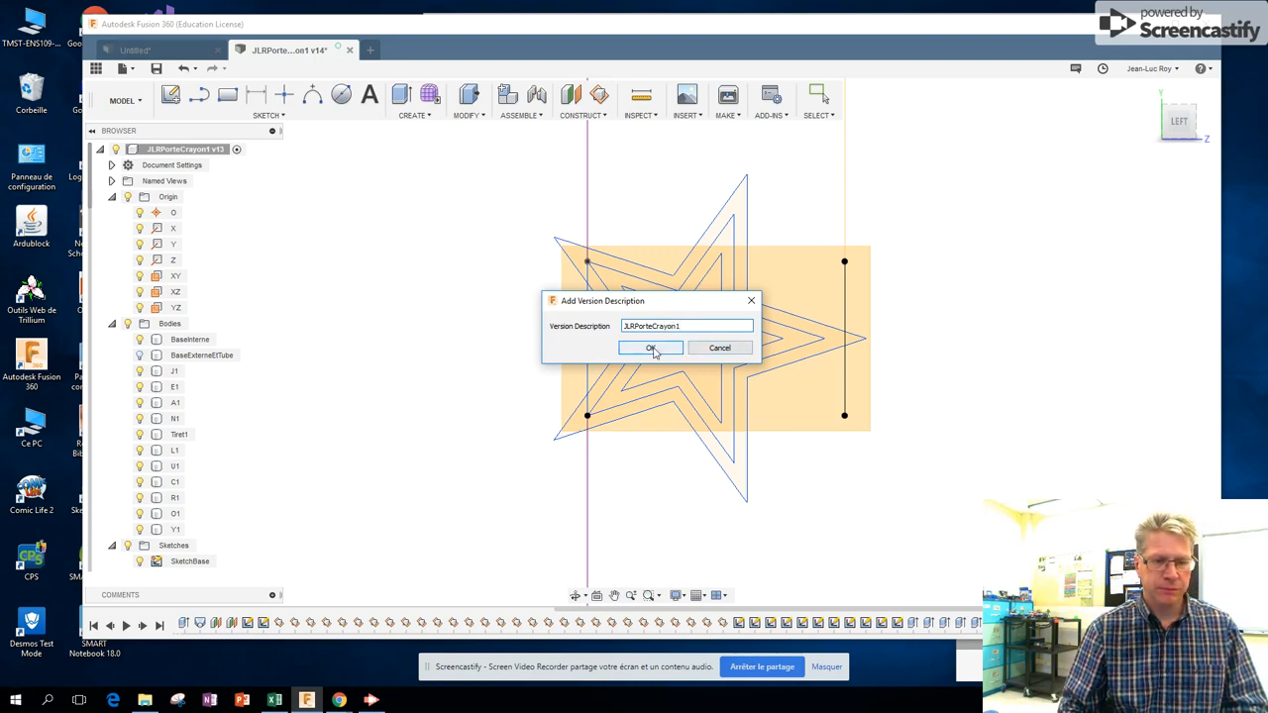
left_click(651, 348)
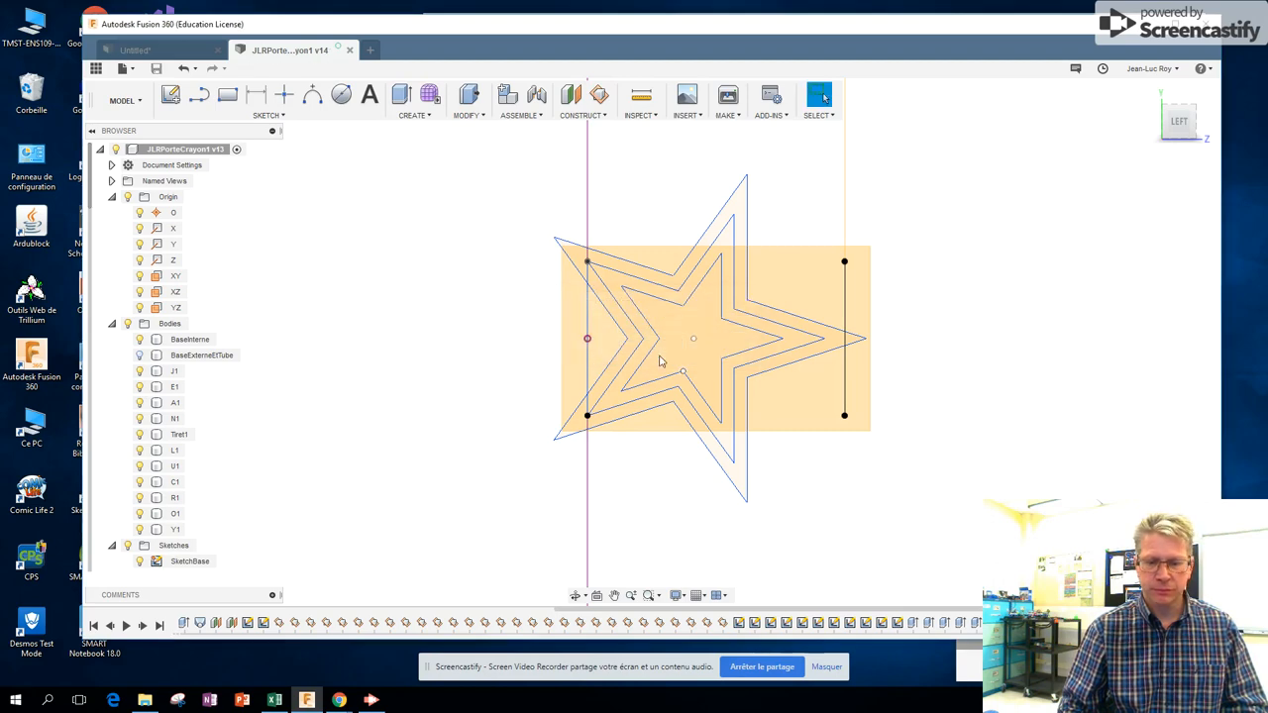